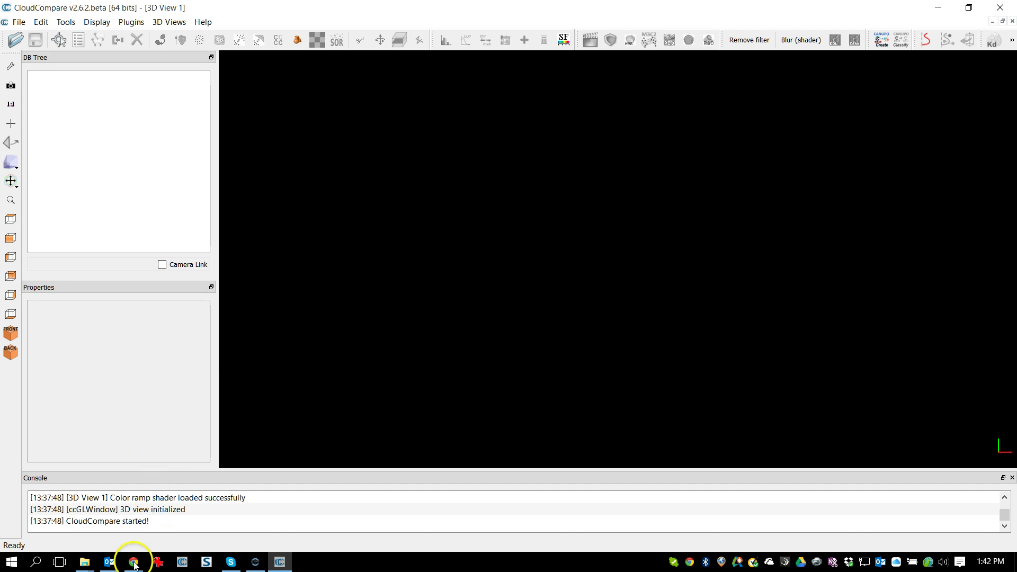
View the 2G Robotics and CloudCompare websites in Chrome, and return to the empty CloudCompare workspace
mouse_move(135, 565)
click(182, 527)
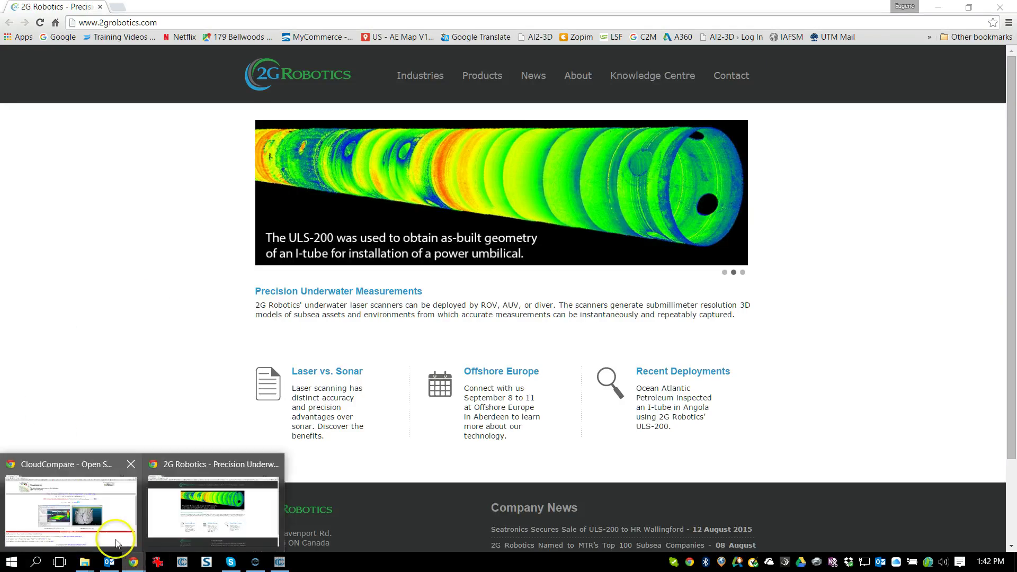
click(116, 543)
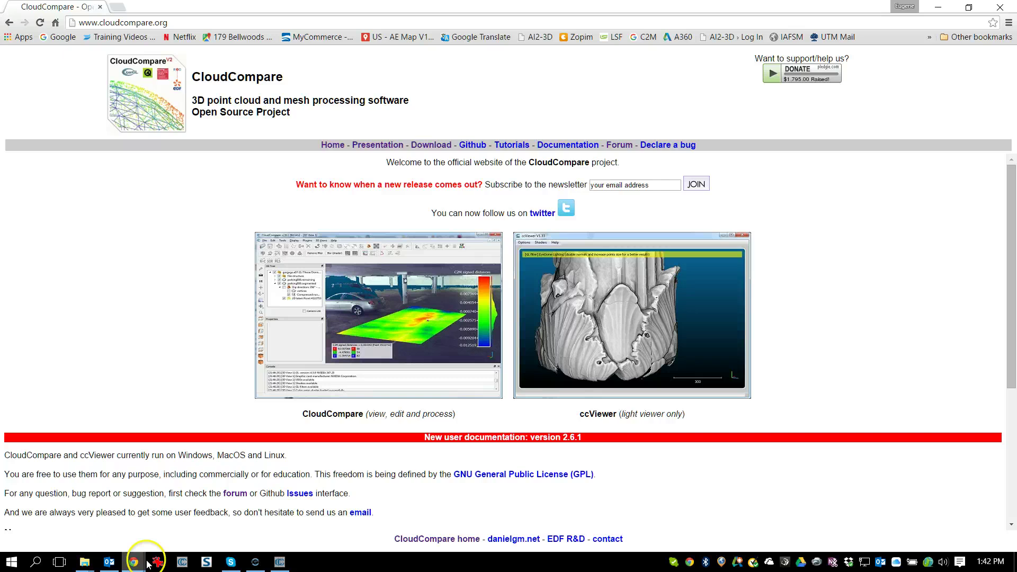
mouse_move(254, 565)
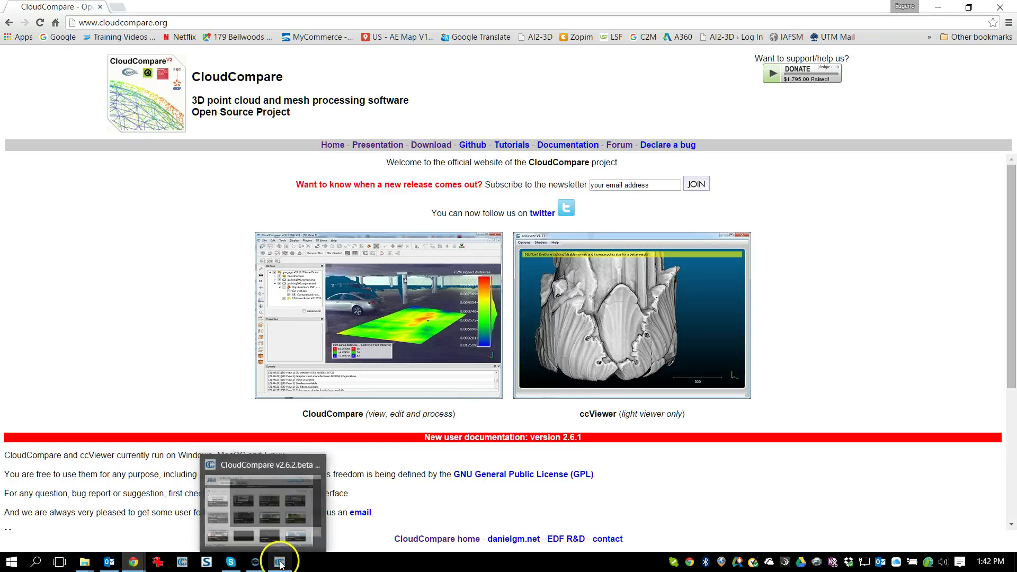
click(279, 562)
click(403, 363)
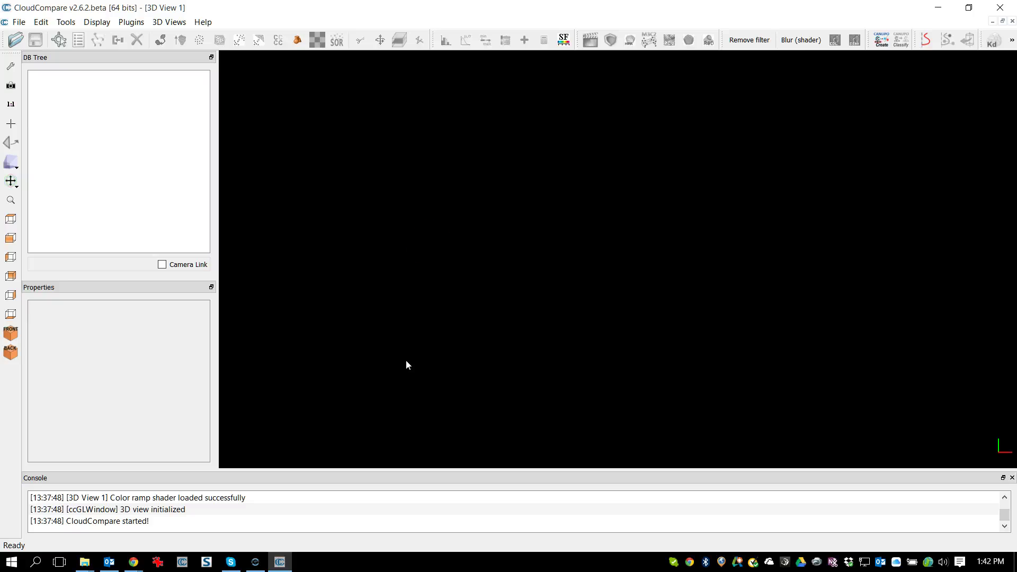
Load the CrushedCar-5mmdec PTS point cloud from the Clouds2Max folder, applying the proposed column assignments to all
click(16, 40)
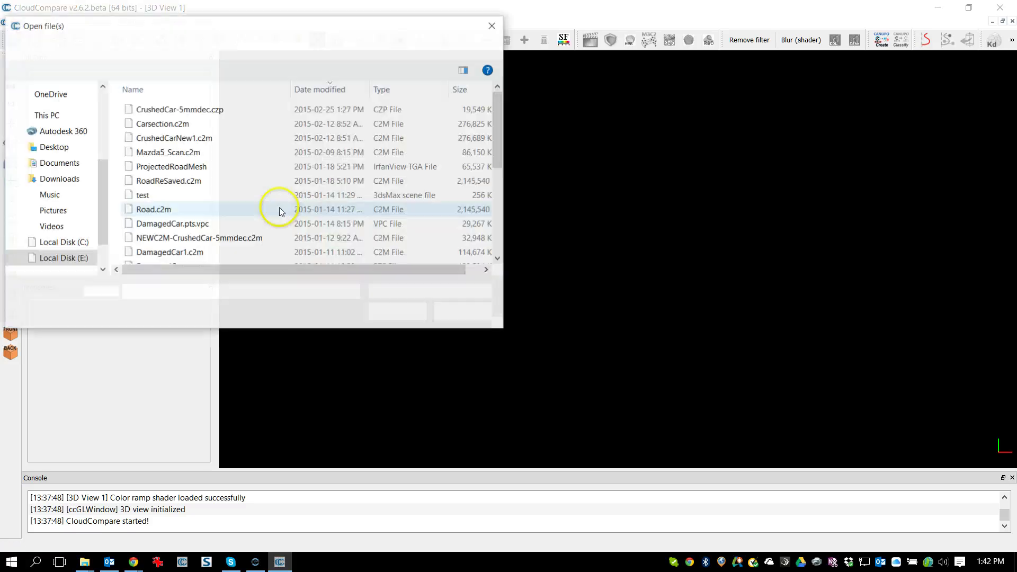
scroll(249, 207, down, 5)
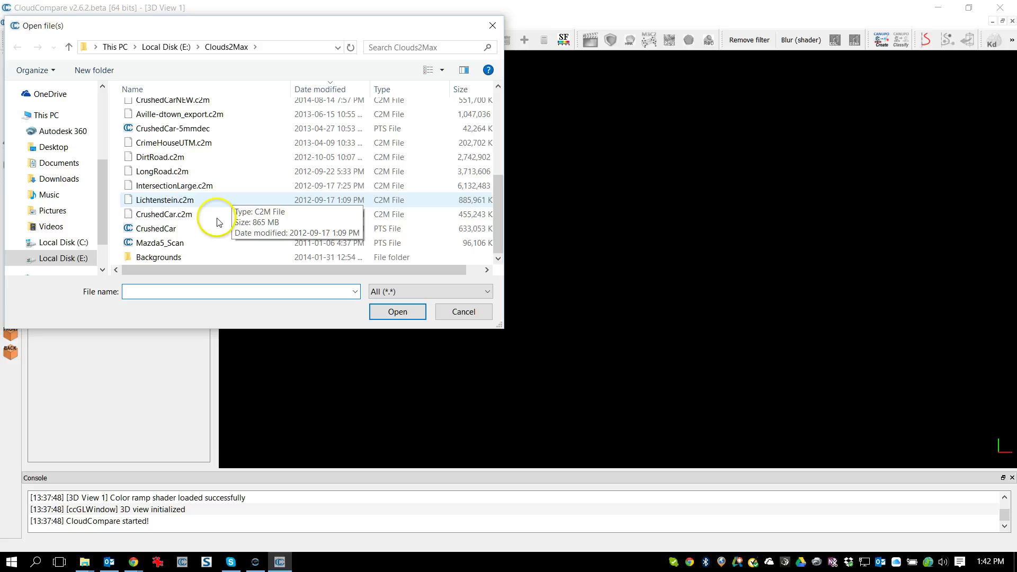
double_click(177, 129)
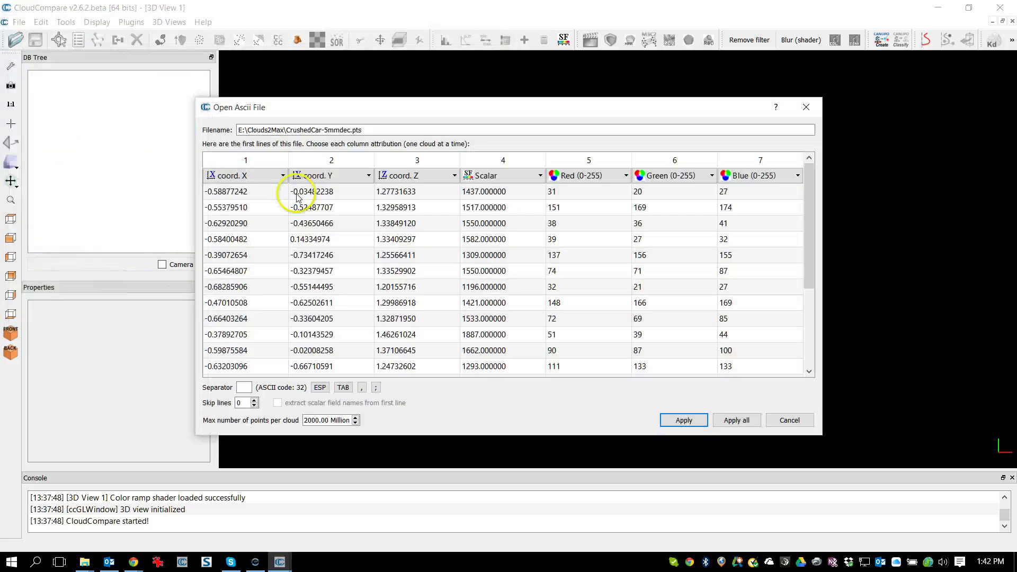
click(737, 420)
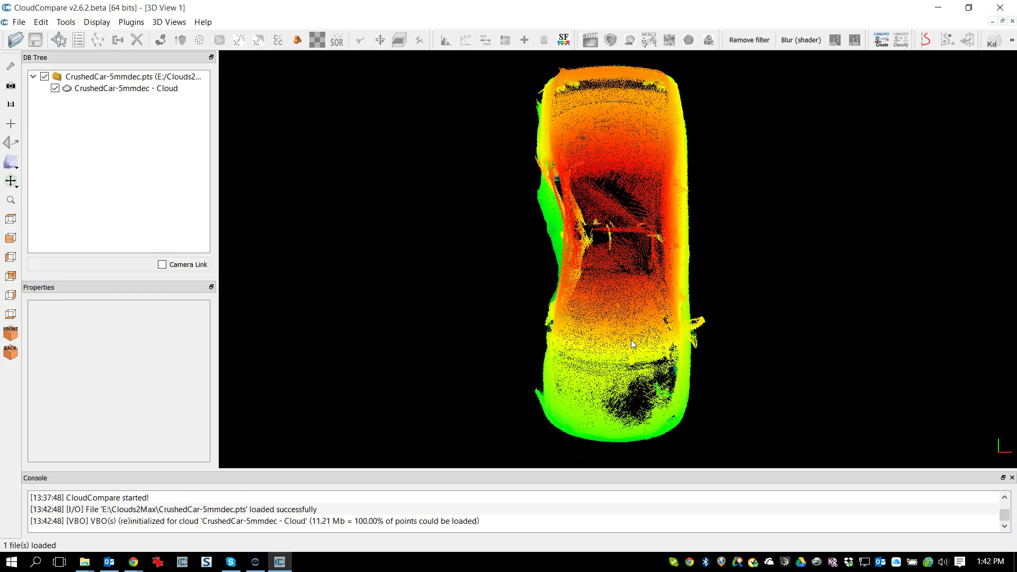
Set the colour display of the CrushedCar-5mmdec cloud to RGB
drag(631, 343, 672, 334)
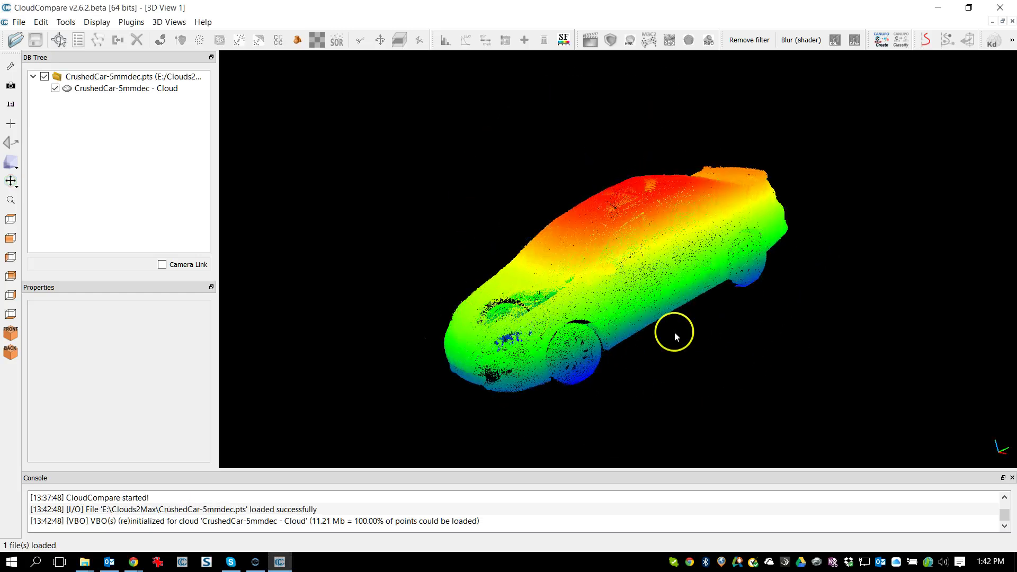
click(65, 89)
click(135, 373)
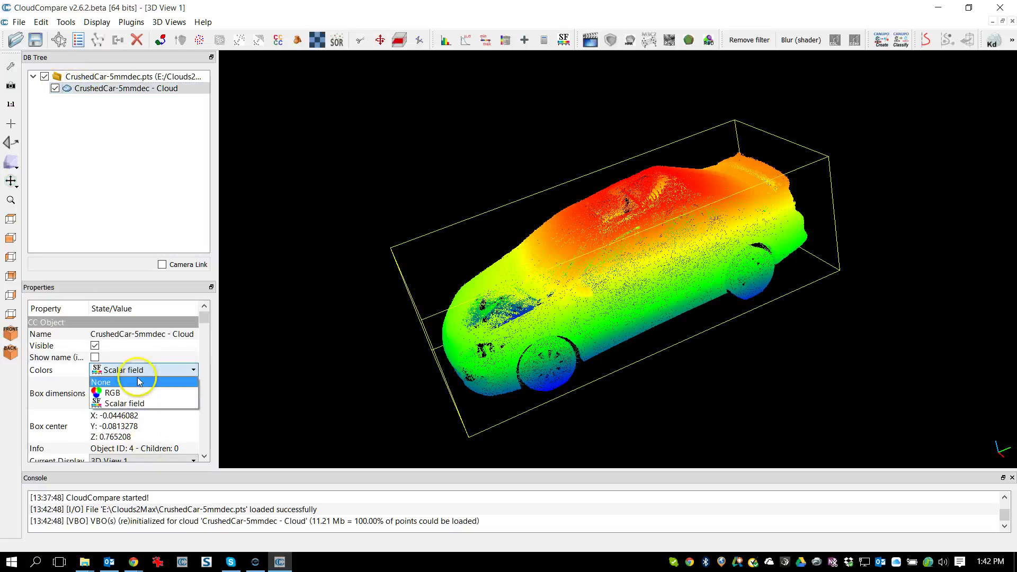
click(125, 393)
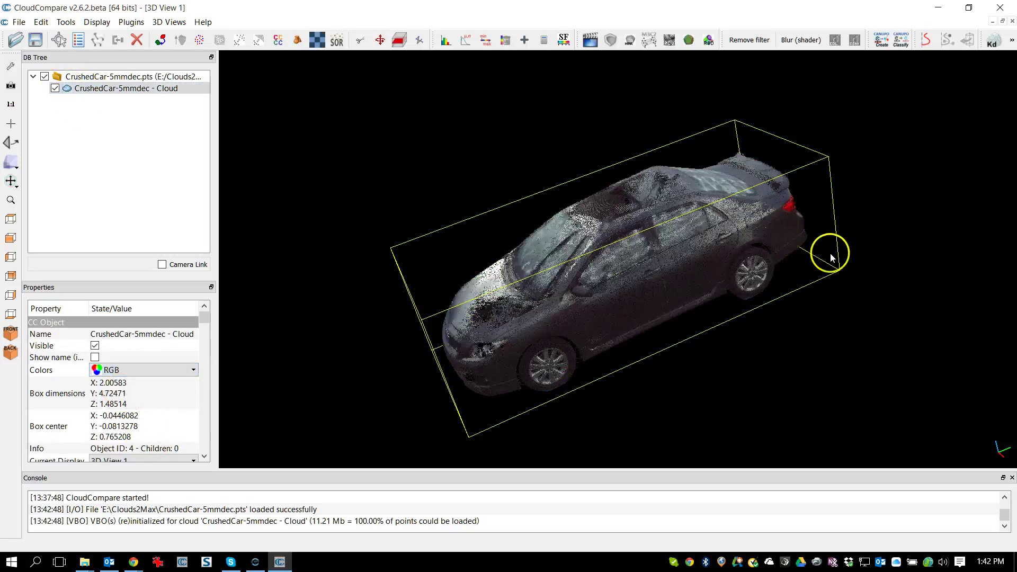
Deselect the cloud and examine the RGB-coloured car from several sides and distances
drag(828, 253, 634, 272)
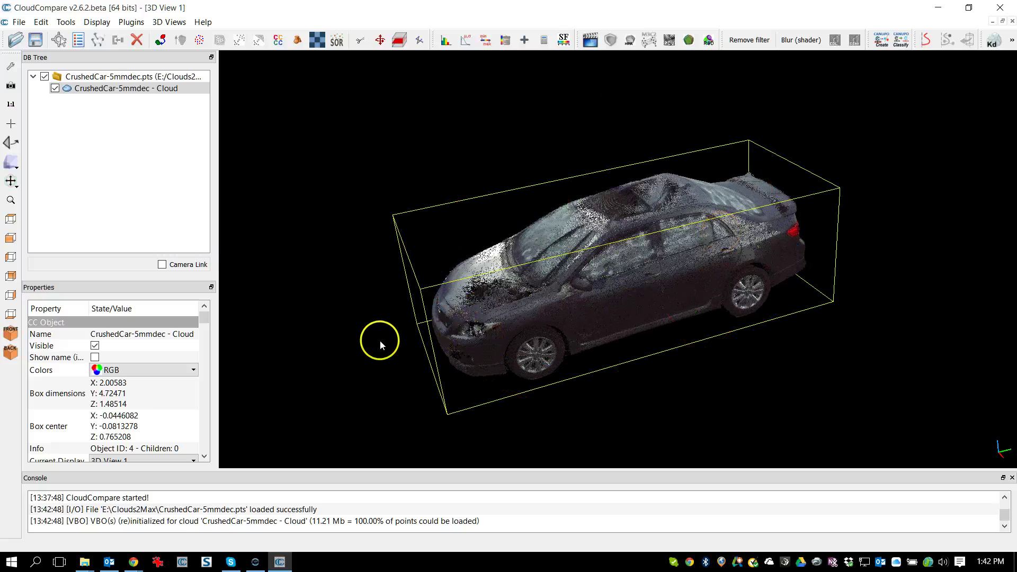
drag(380, 341, 540, 313)
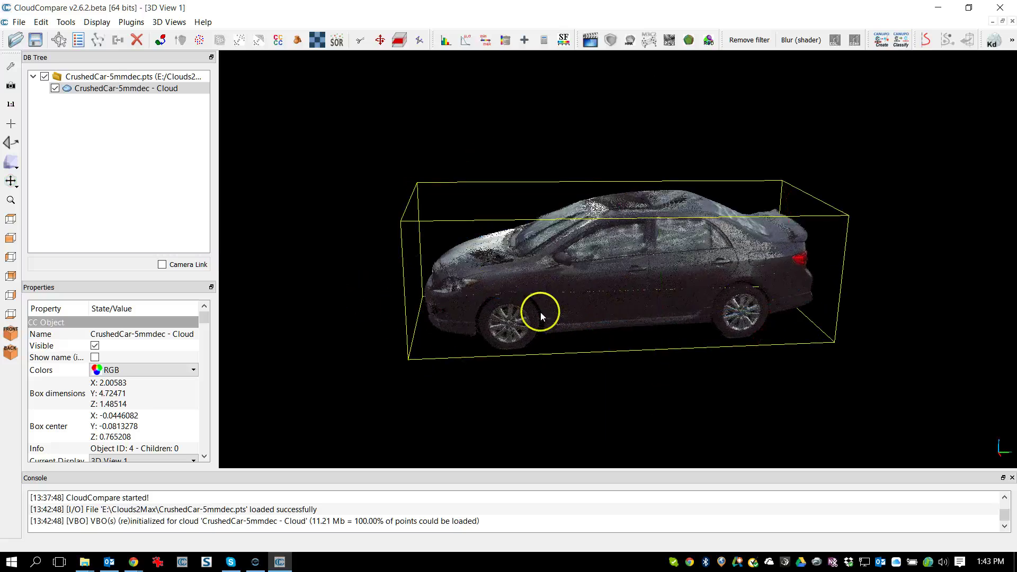
click(775, 347)
scroll(775, 347, up, 3)
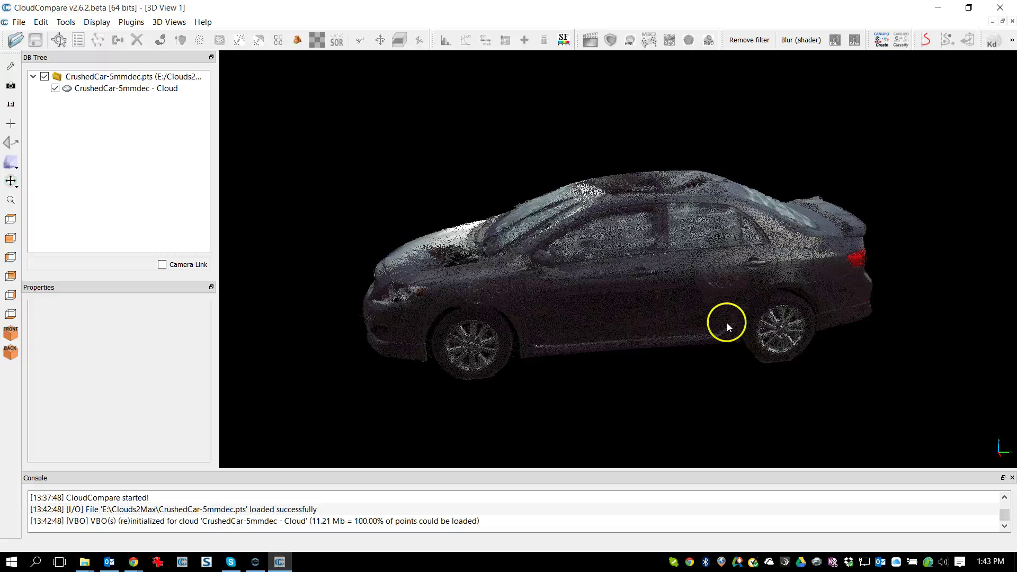
drag(726, 322, 680, 287)
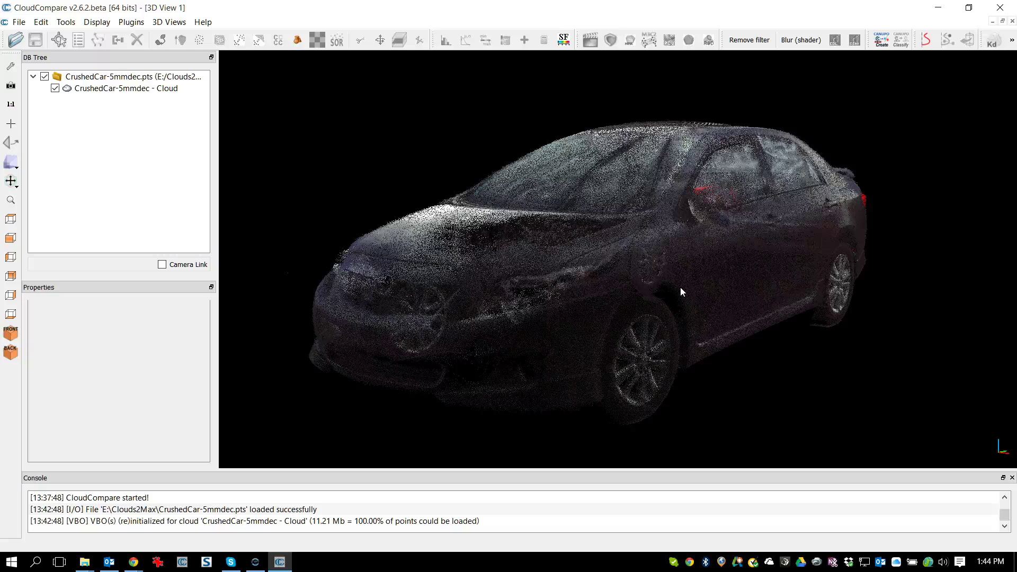
drag(681, 287, 680, 287)
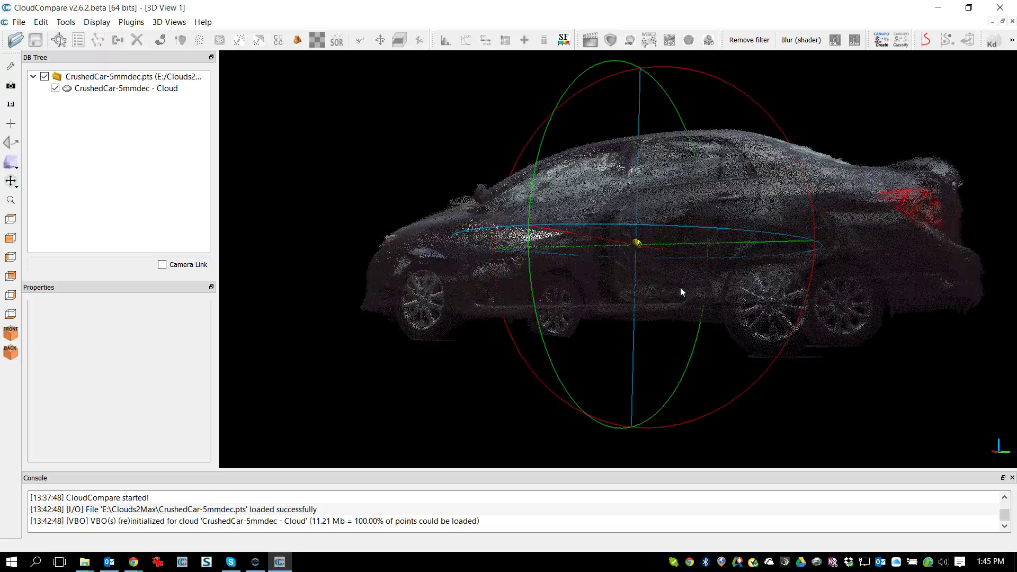
drag(680, 287, 681, 287)
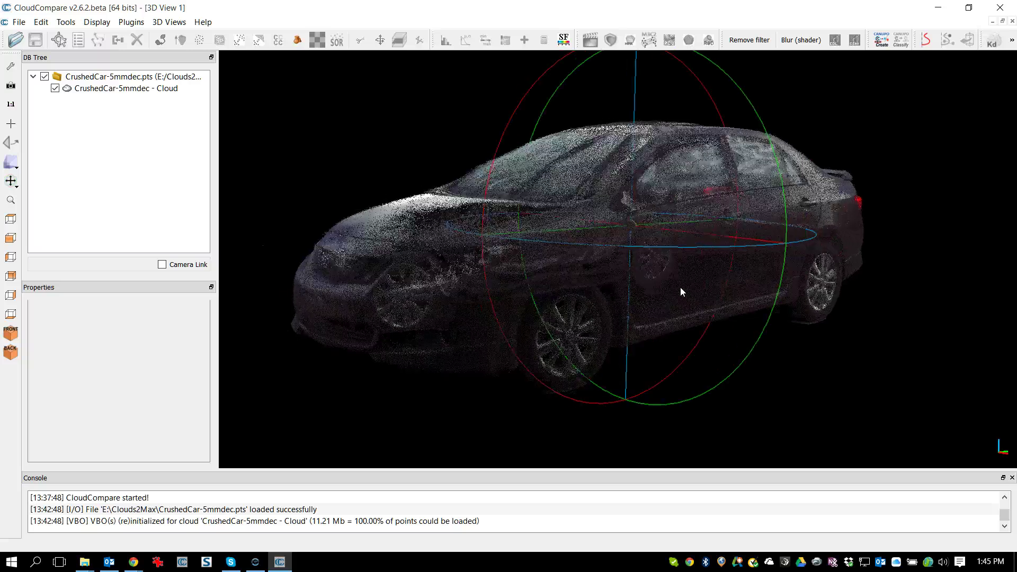
scroll(680, 287, up, 5)
drag(680, 287, 680, 287)
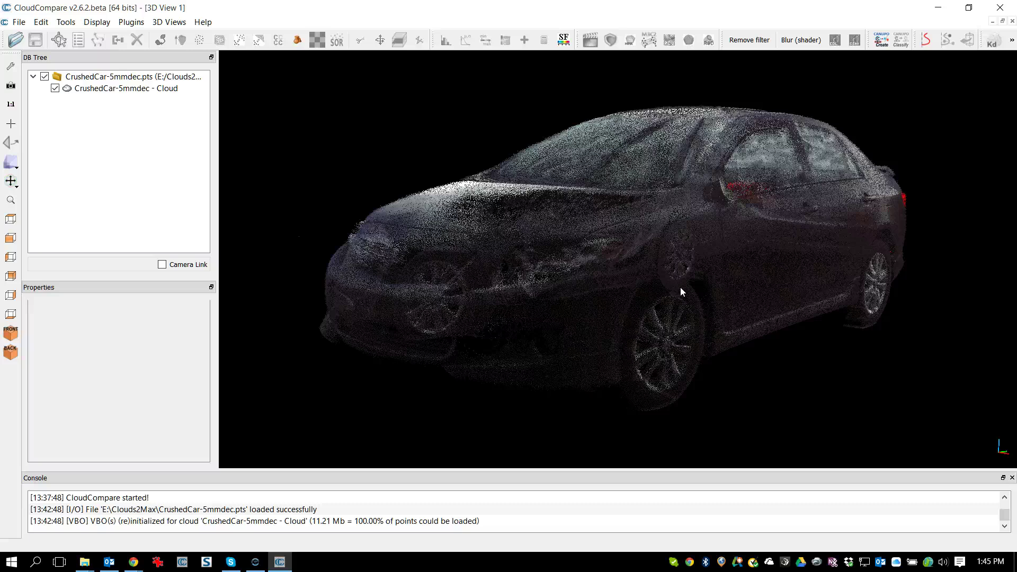
drag(680, 287, 681, 287)
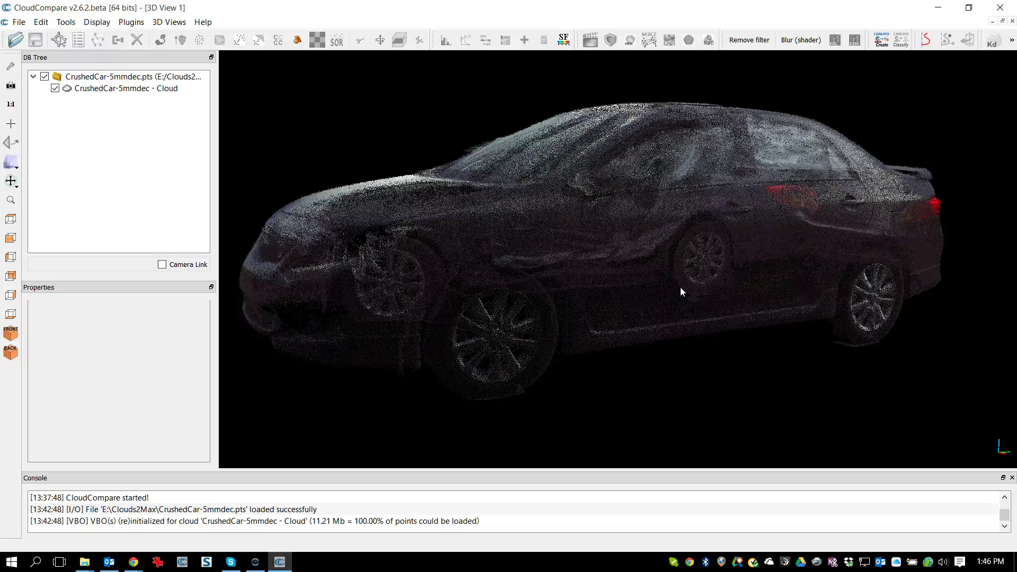
scroll(680, 287, down, 10)
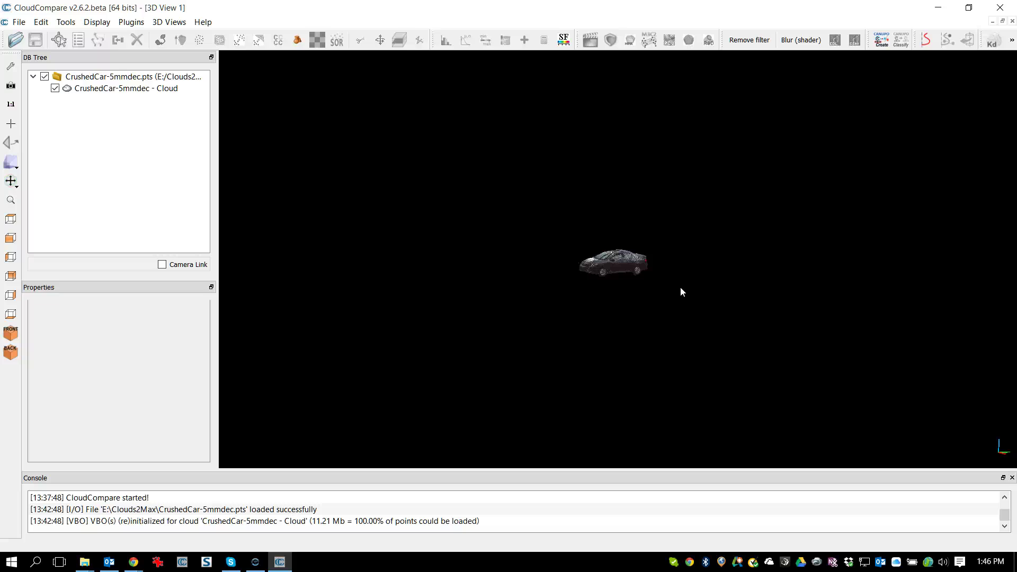
scroll(680, 287, up, 12)
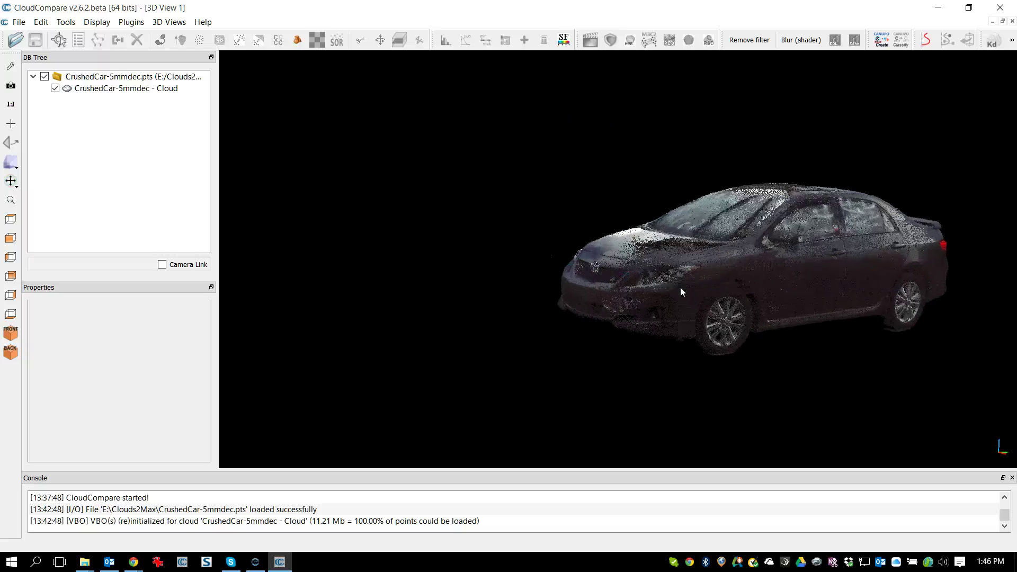
scroll(680, 288, up, 5)
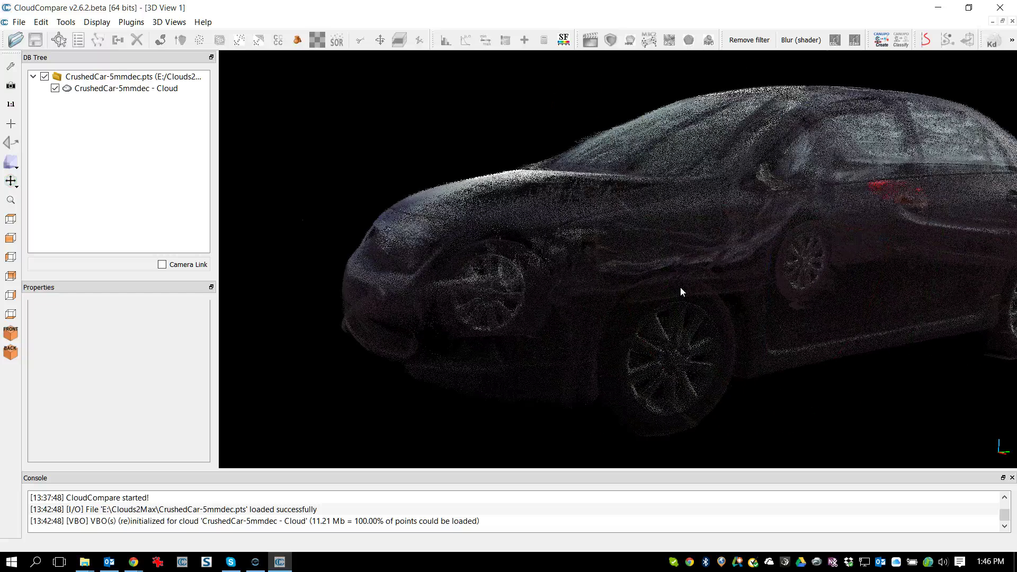
scroll(680, 287, up, 6)
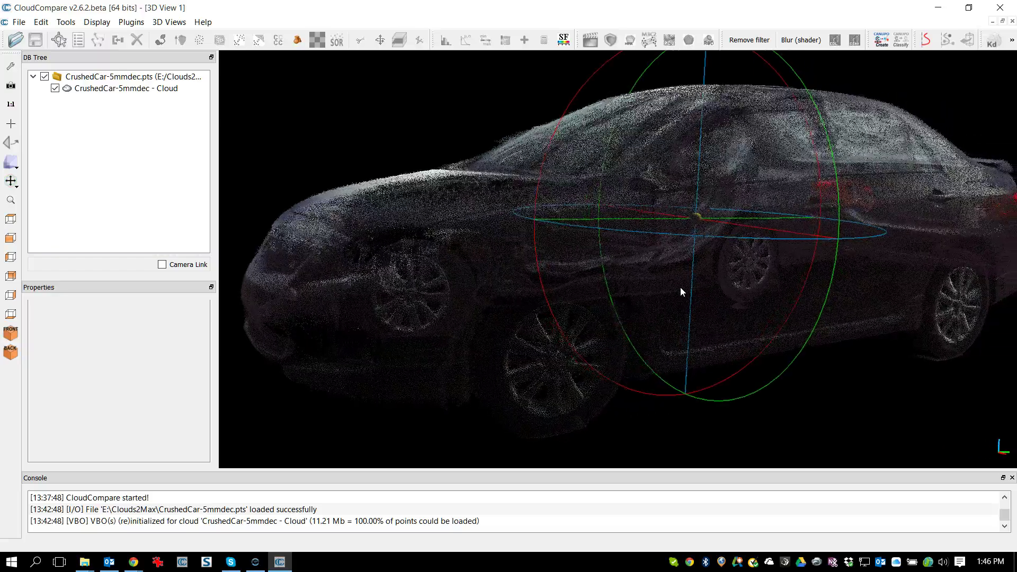
scroll(681, 287, down, 8)
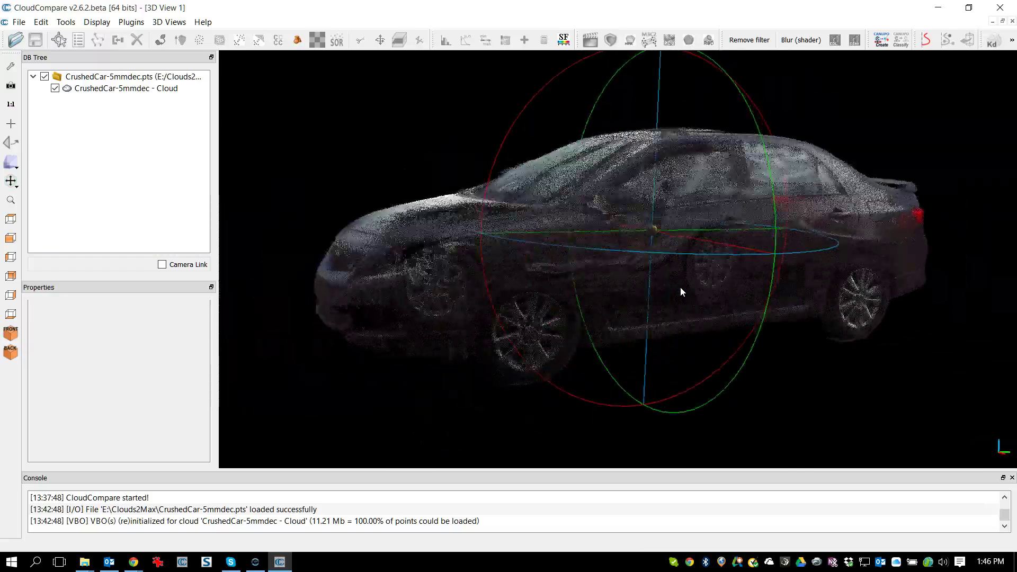
scroll(680, 287, down, 8)
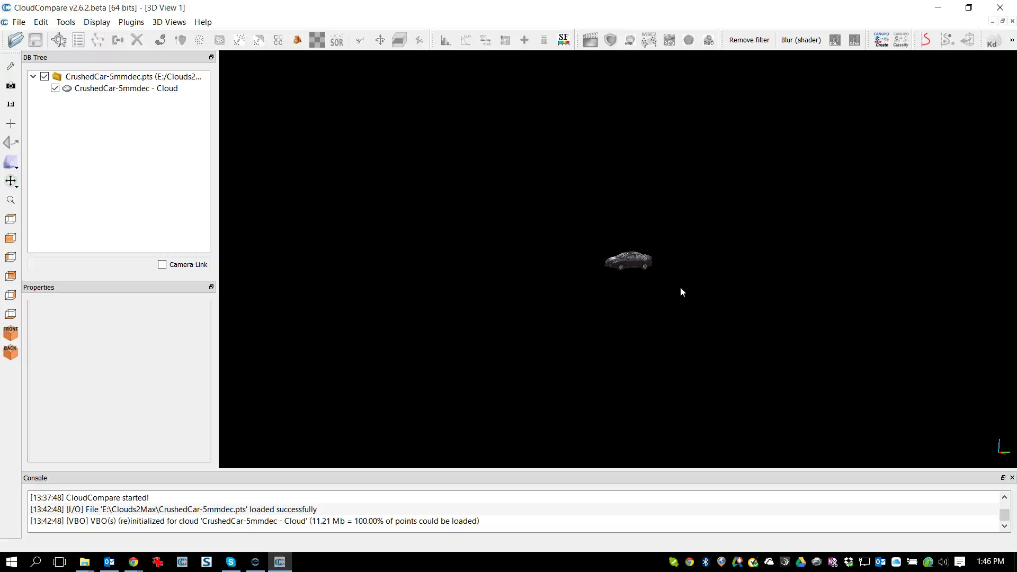
scroll(680, 290, up, 8)
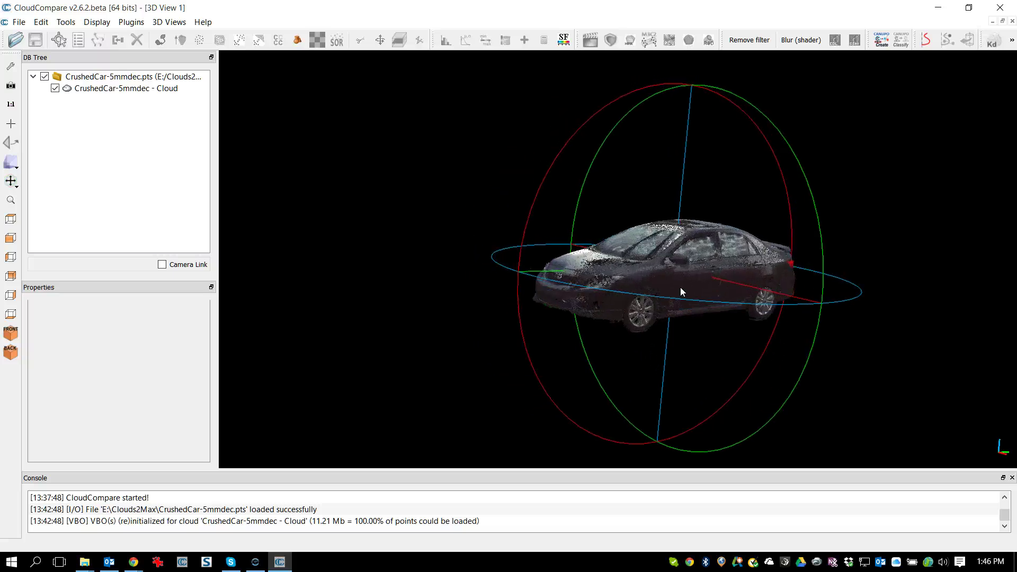
scroll(681, 290, up, 6)
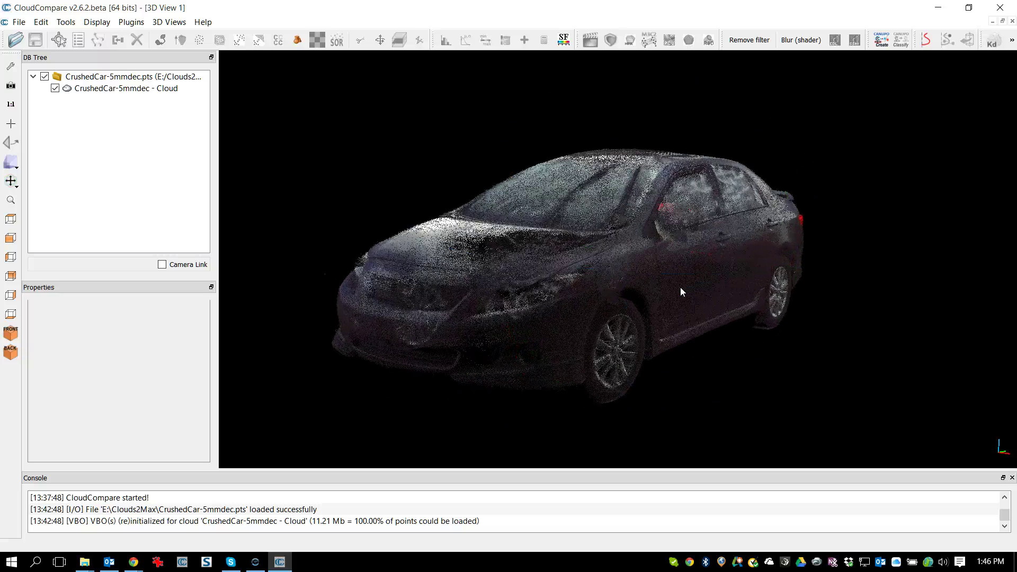
scroll(680, 287, up, 3)
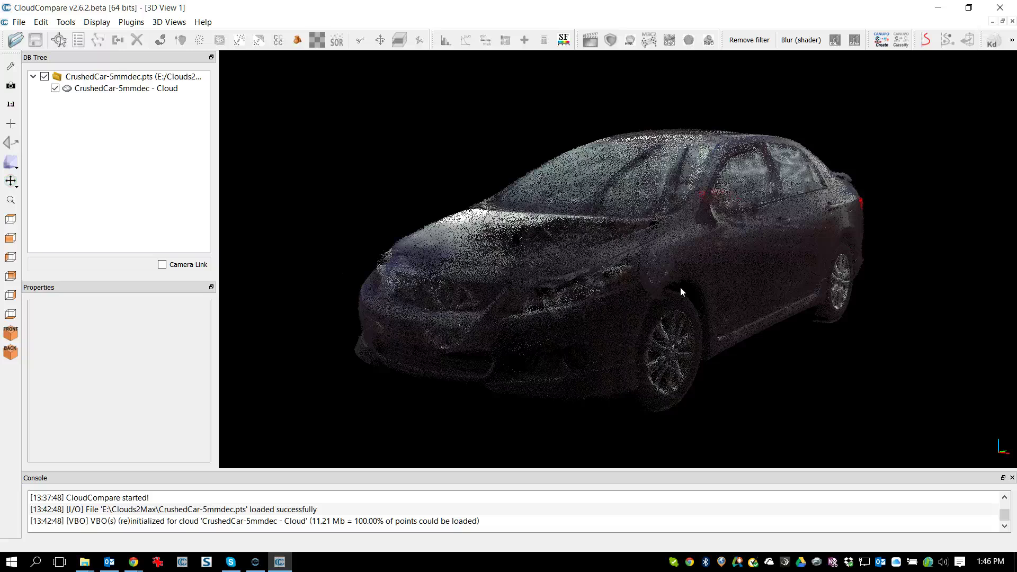
Save six viewports around the car, from the front corner along one side, past the rear, to the opposite side
key(ctrl+v)
double_click(81, 100)
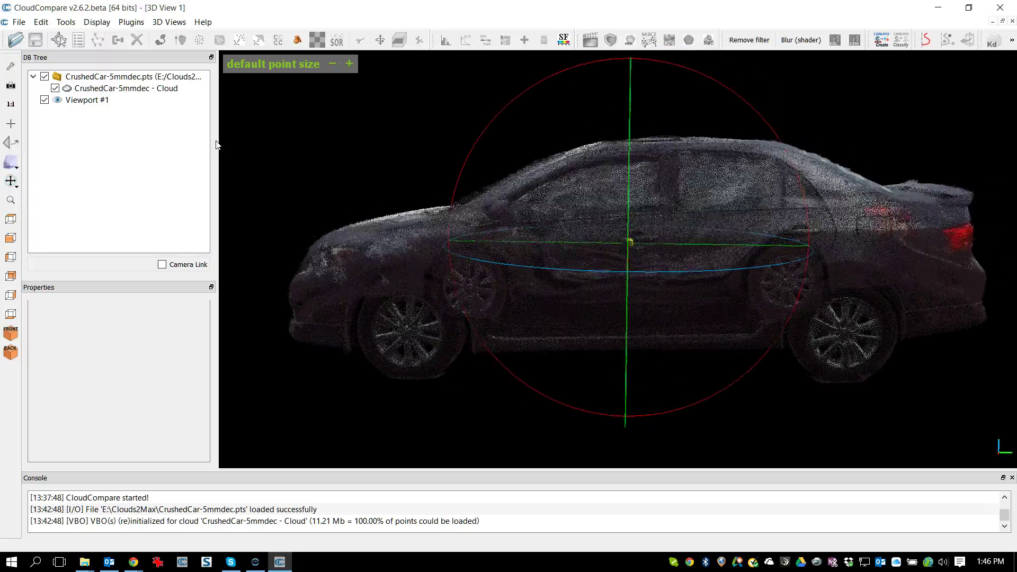
key(ctrl+v)
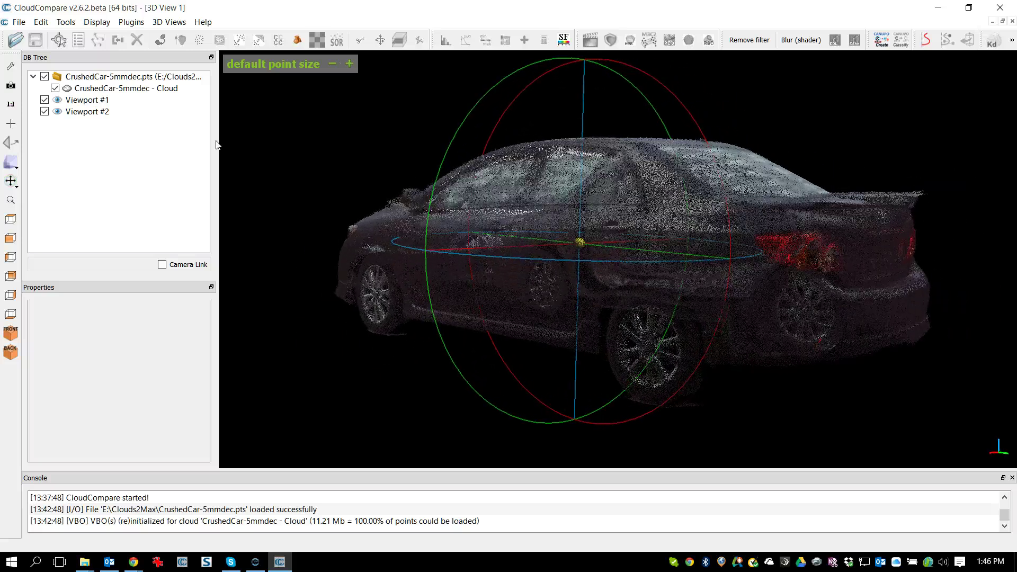
key(ctrl+v)
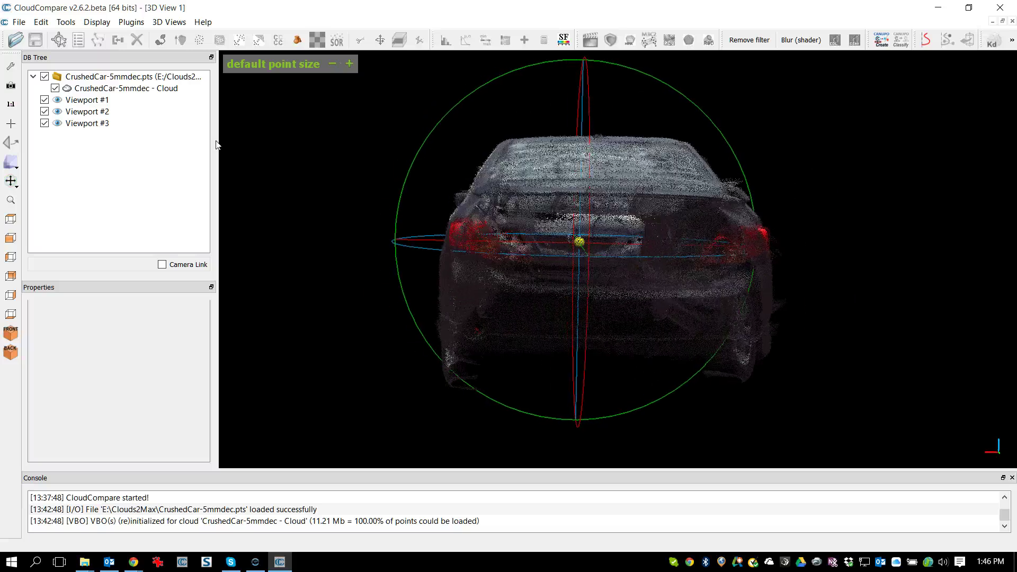
key(ctrl+v)
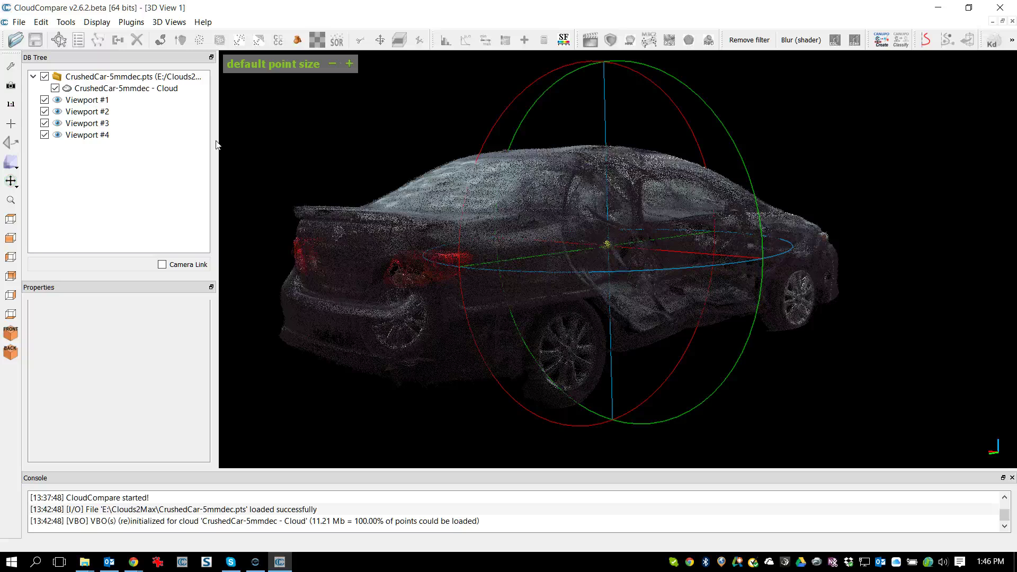
key(ctrl+v)
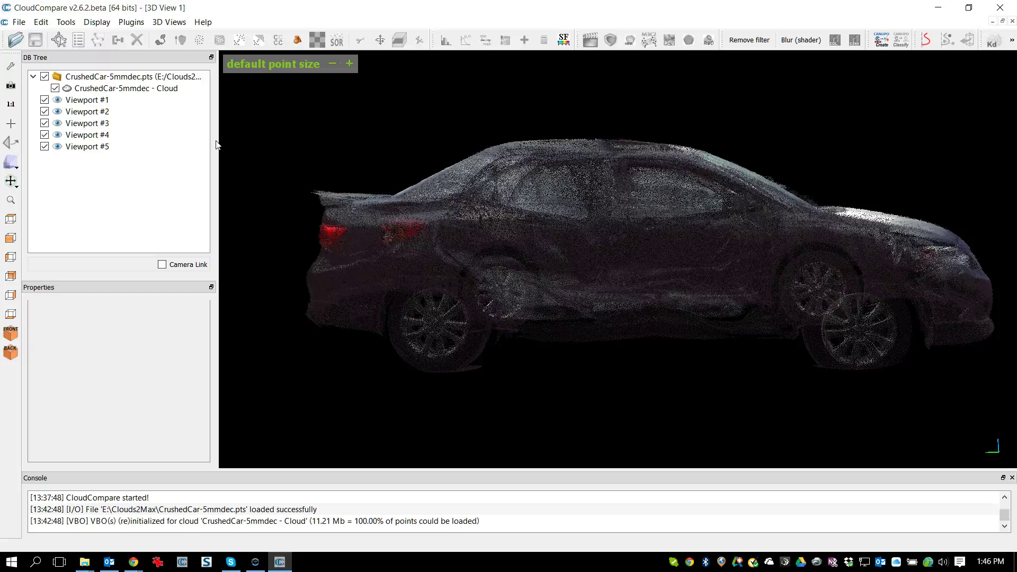
key(ctrl+v)
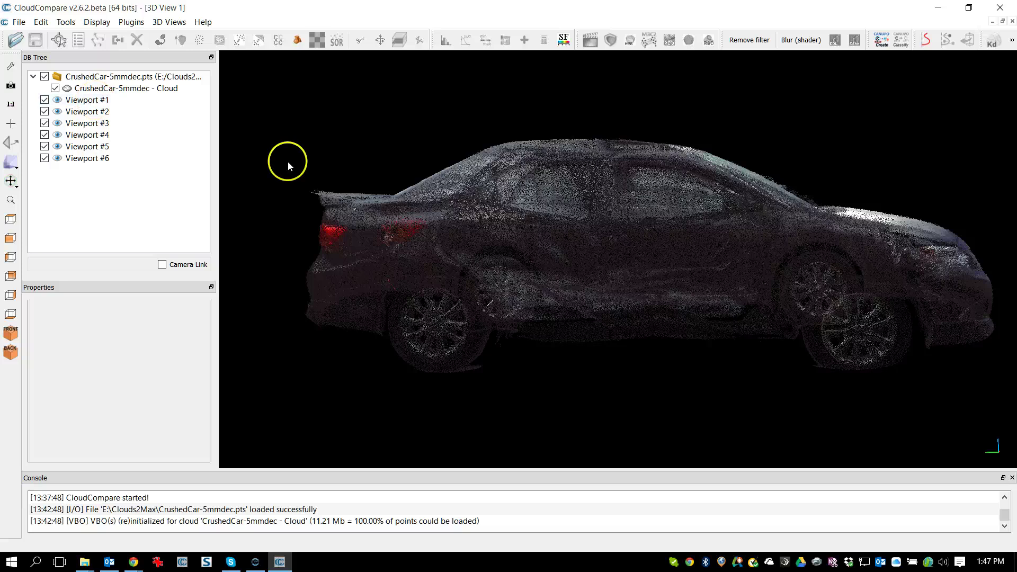
click(91, 100)
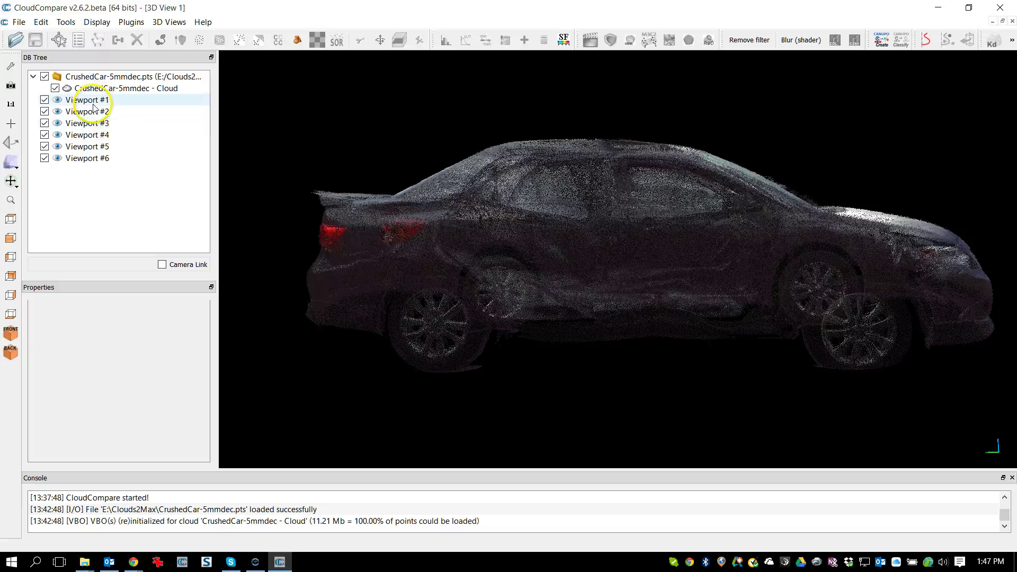
shift+click(90, 159)
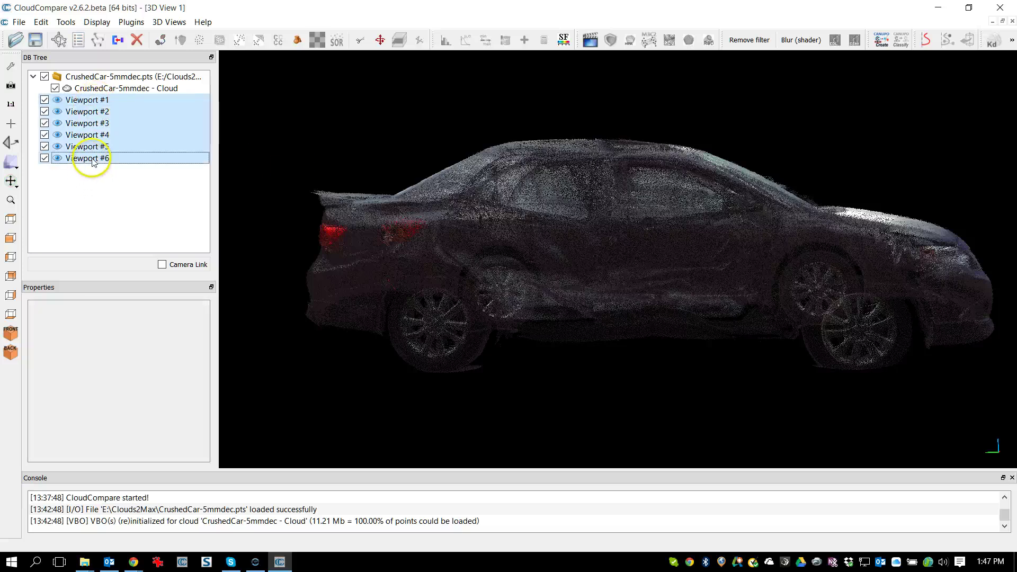
click(590, 42)
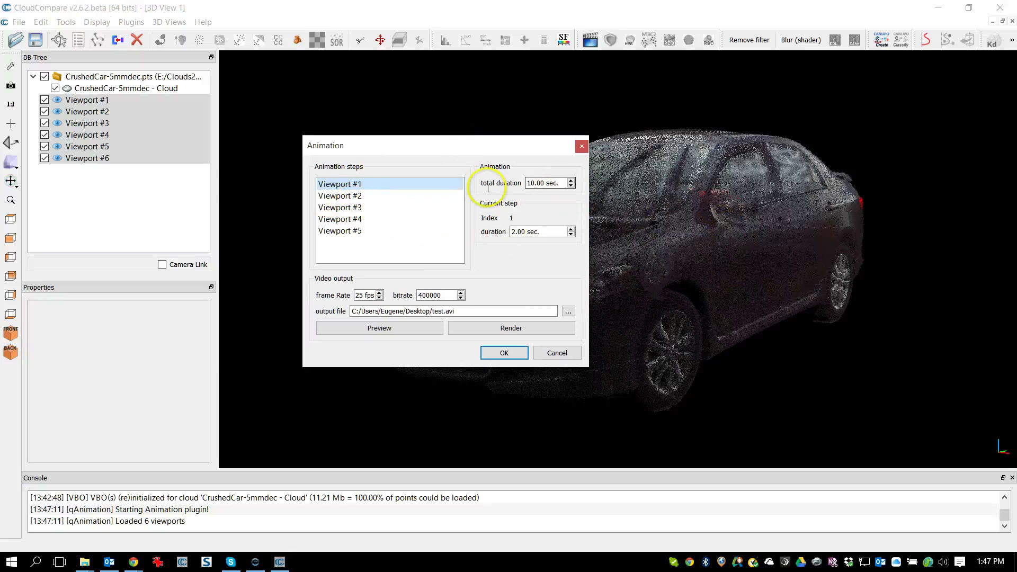
click(561, 183)
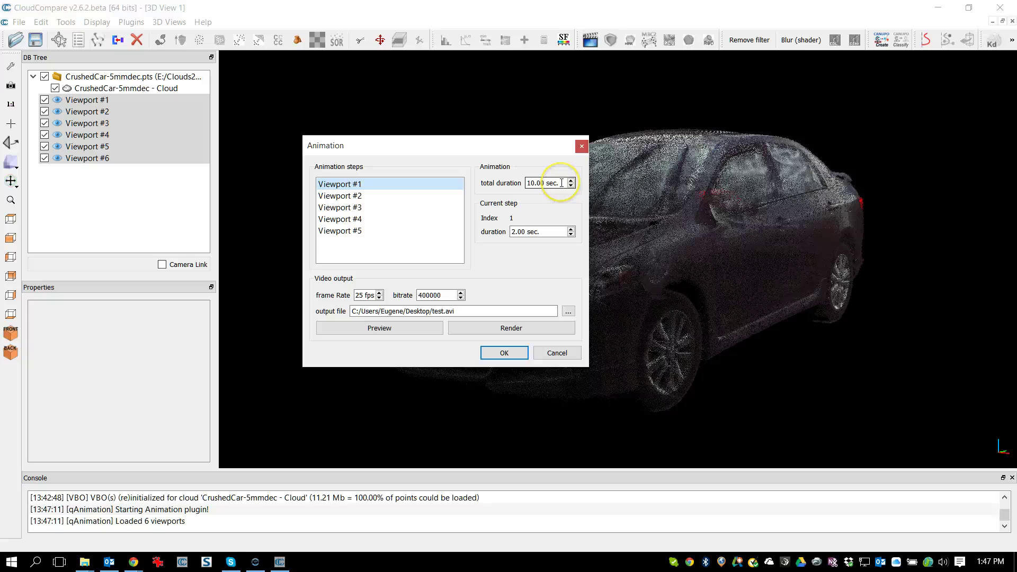
drag(561, 183, 514, 184)
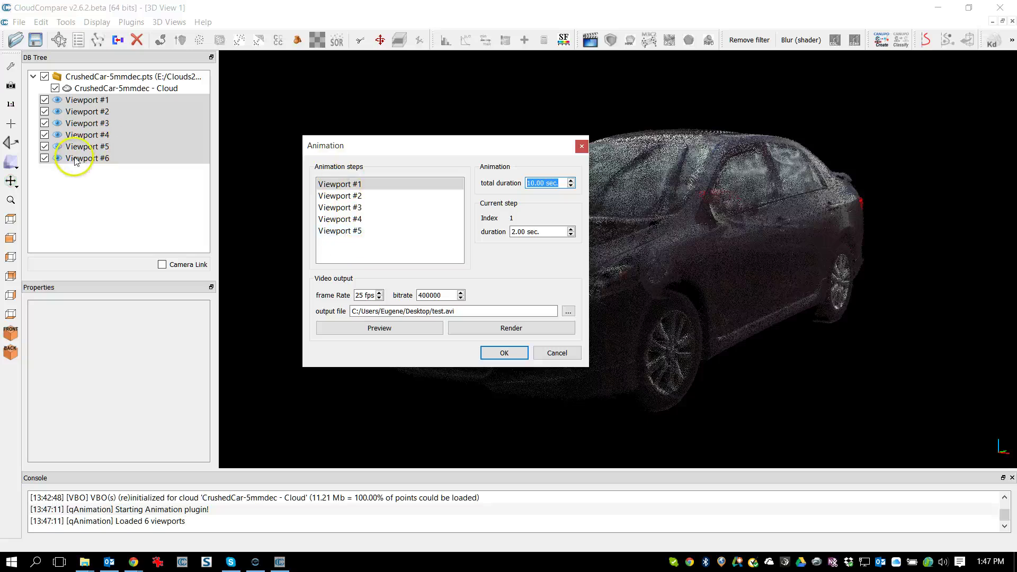
click(546, 352)
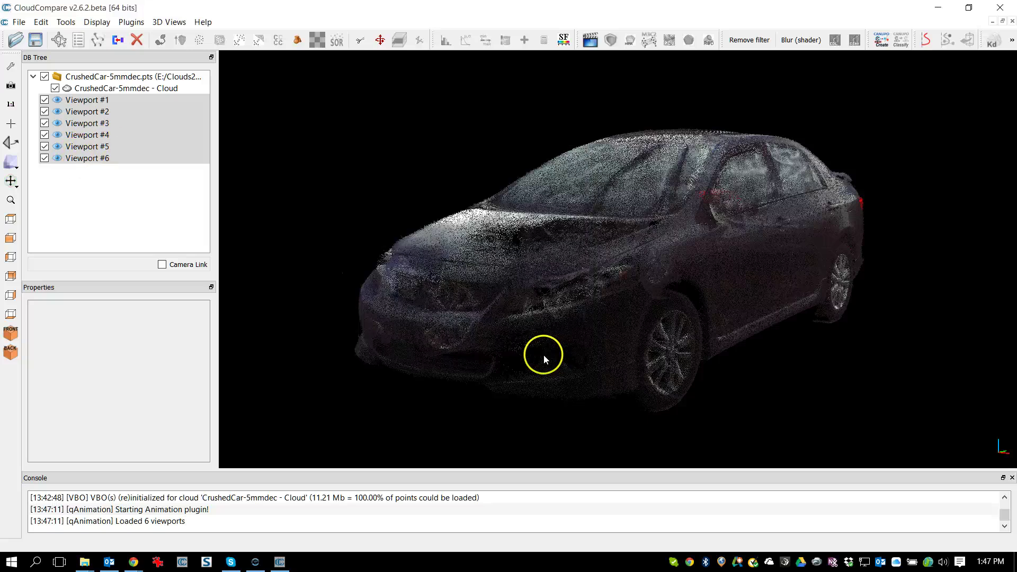
Select Viewport #1 through Viewport #6 and start the Animation plugin on them
click(95, 88)
click(85, 100)
shift+click(84, 158)
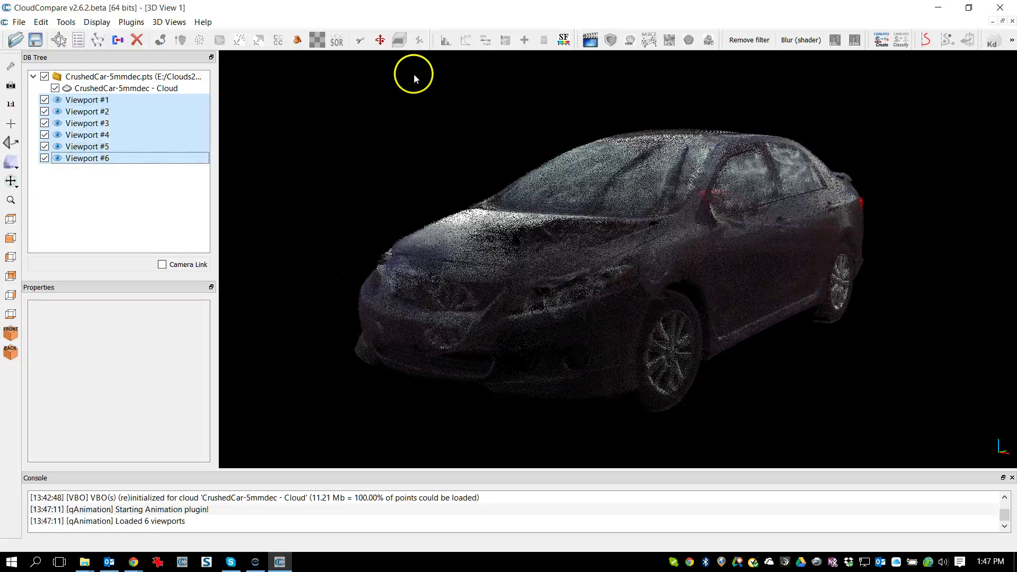
click(590, 40)
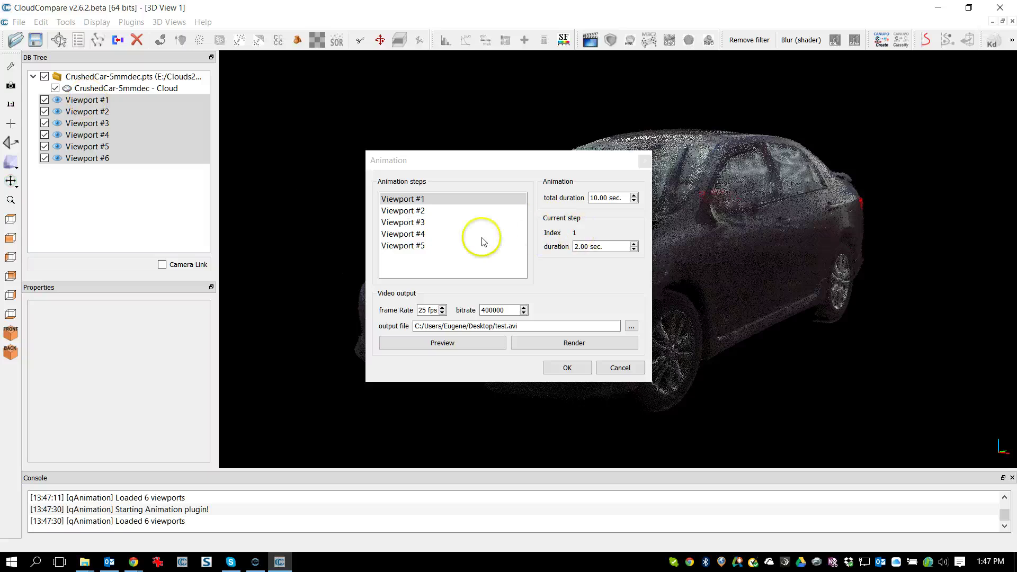
Set the animation's total duration to 20 seconds
click(624, 196)
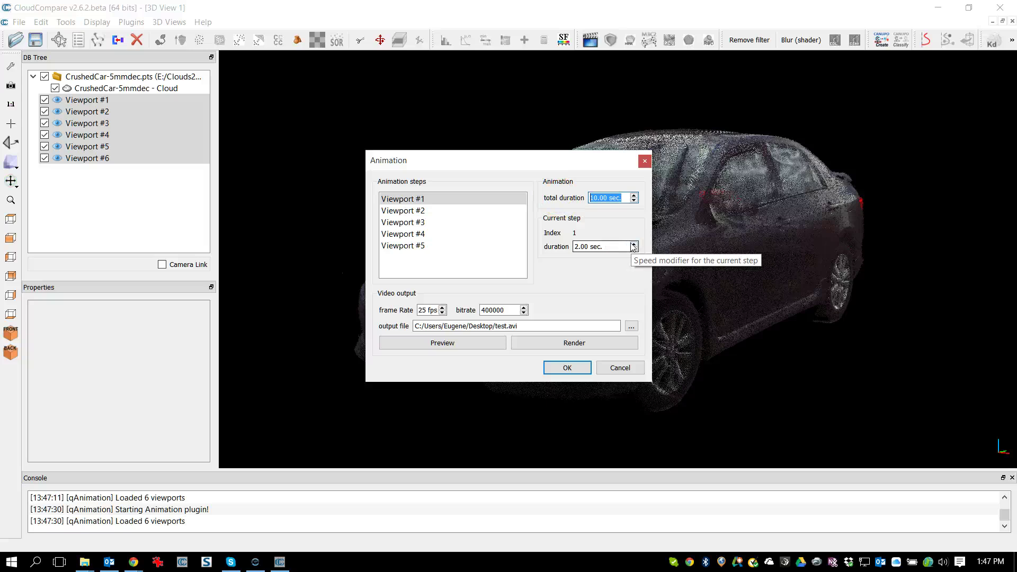
text(20)
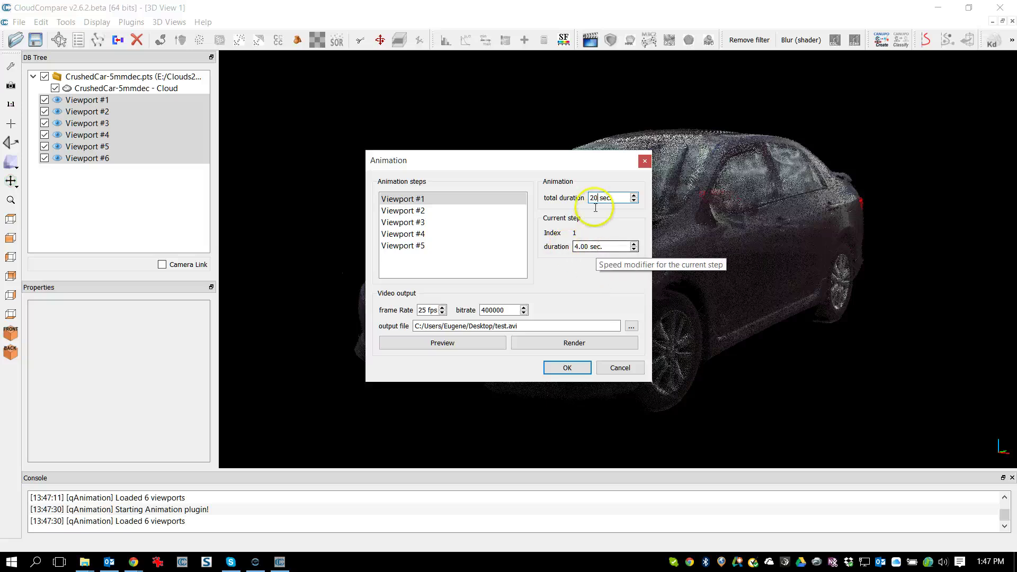
key(BackSpace)
key(BackSpace)
text(10)
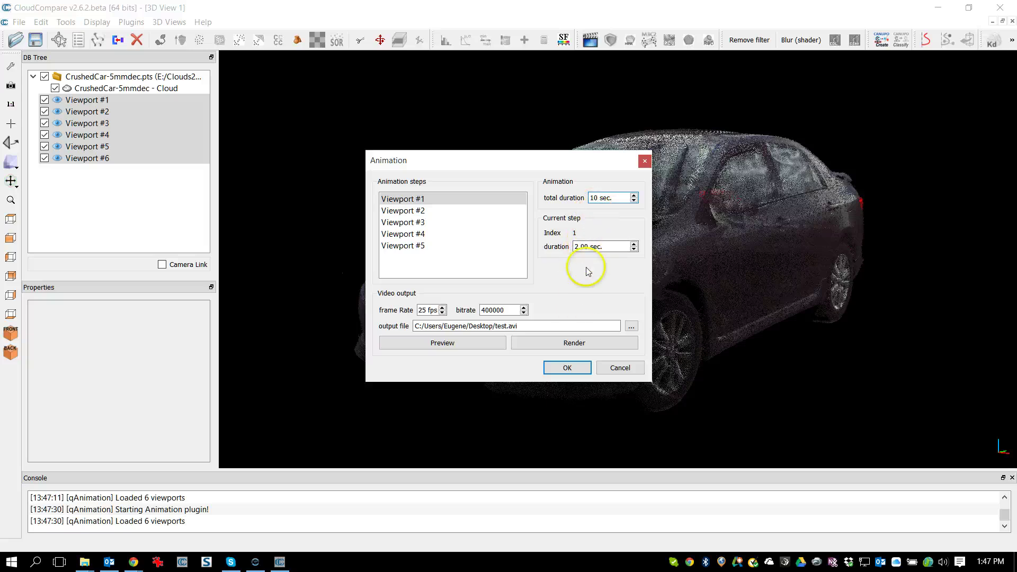
double_click(597, 199)
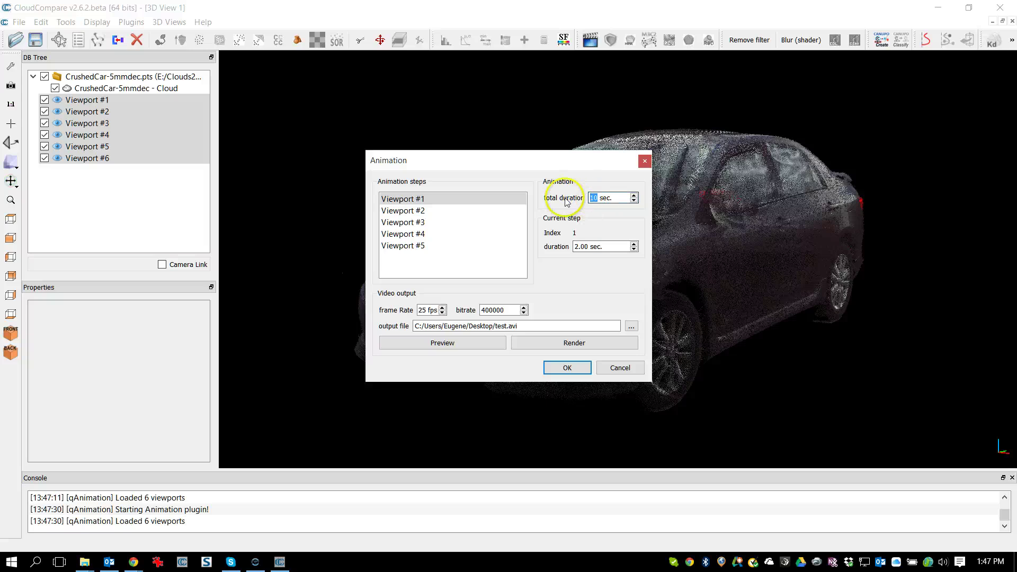
text(20)
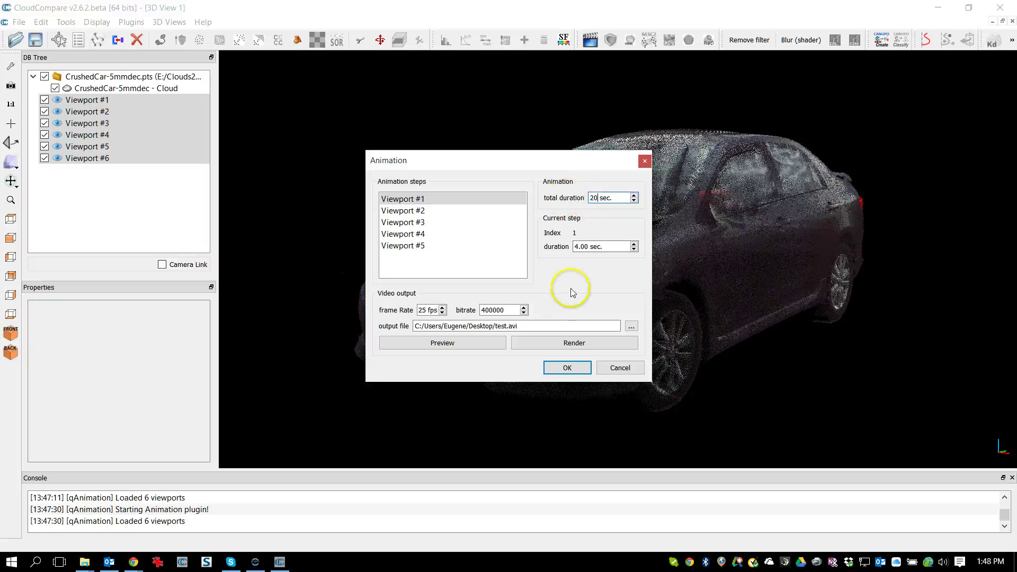
Set the video output to a frame rate of 30 fps and a bitrate of 100000
click(420, 313)
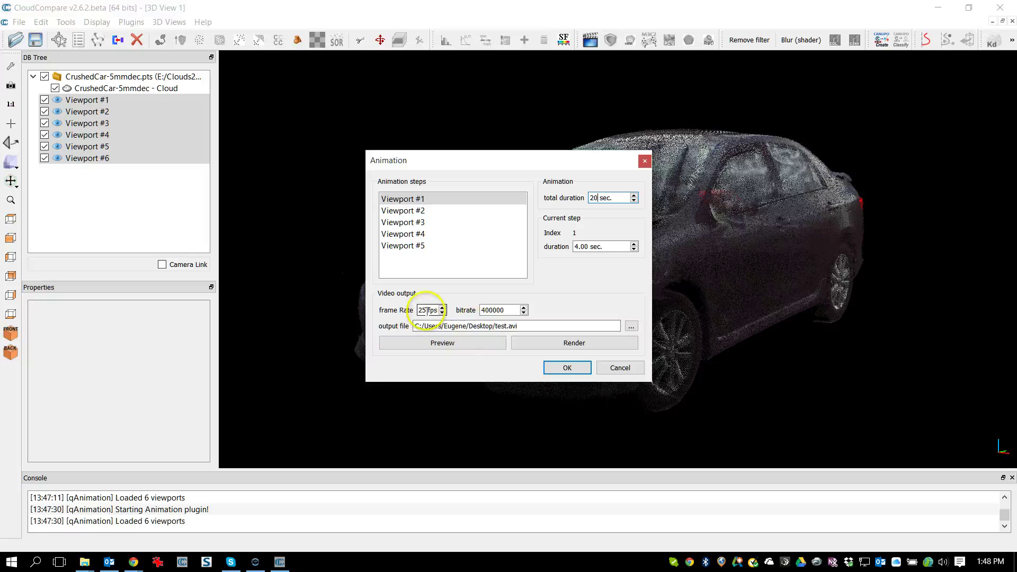
drag(426, 311, 407, 306)
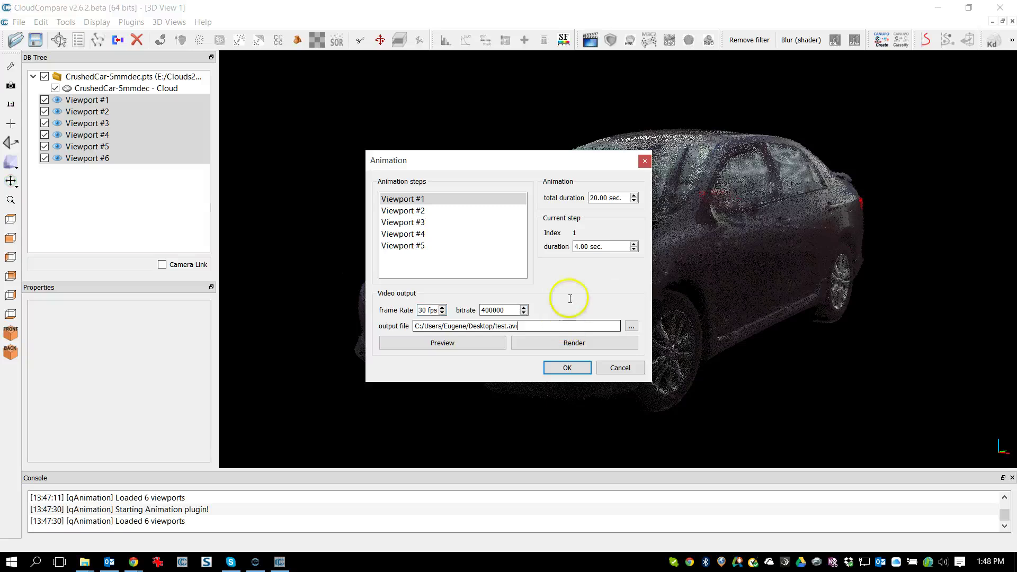
drag(521, 310, 466, 310)
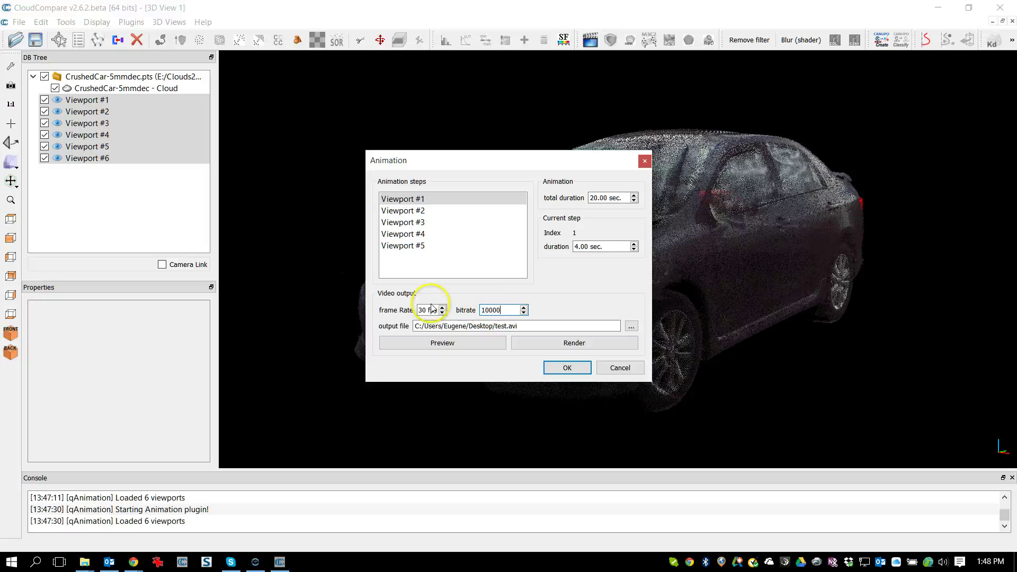
click(531, 328)
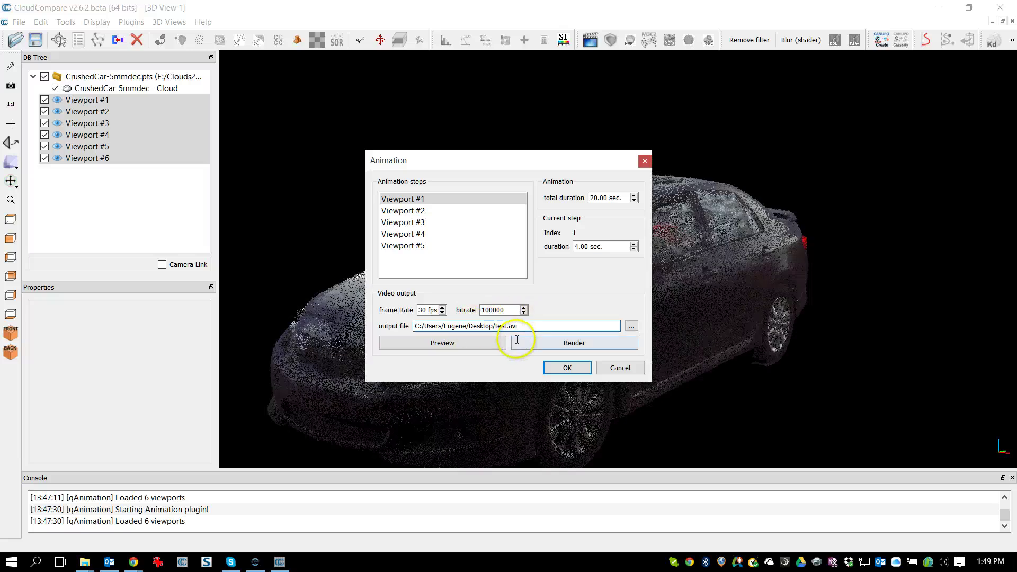
Preview the animation with the settings dialog moved clear of the car, and stop the preview partway
click(468, 342)
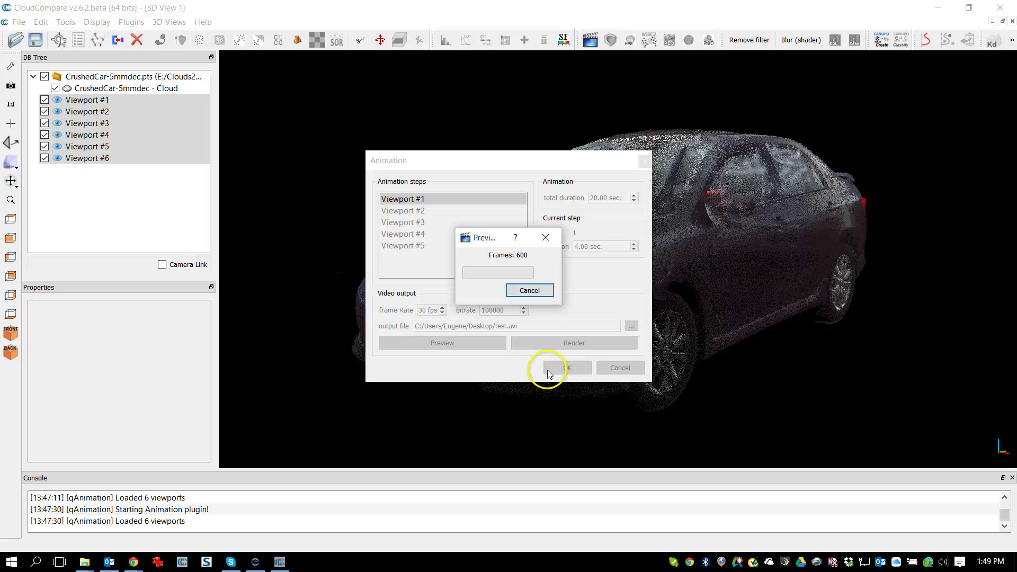
drag(532, 158, 520, 159)
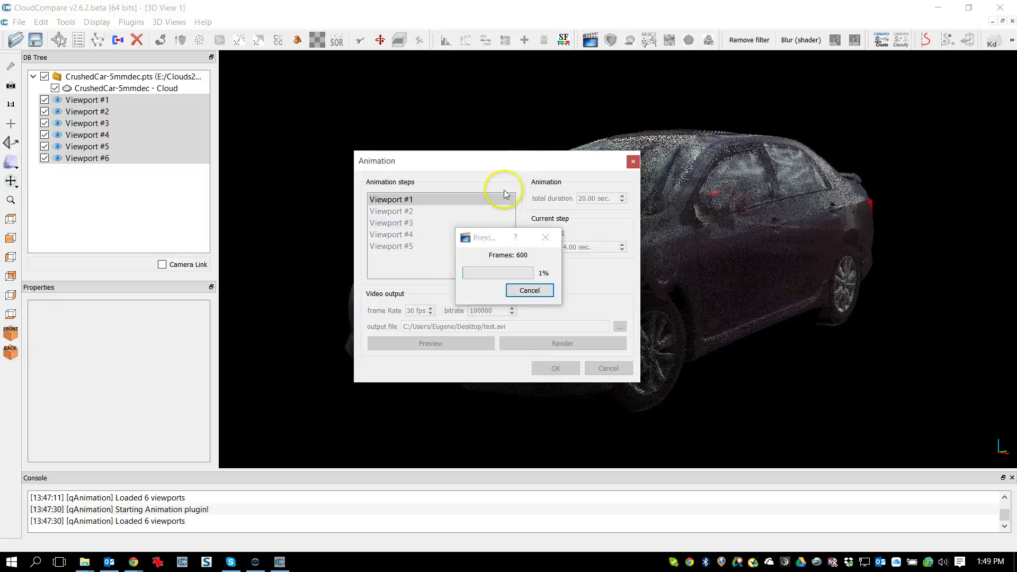
drag(422, 153, 202, 91)
click(504, 236)
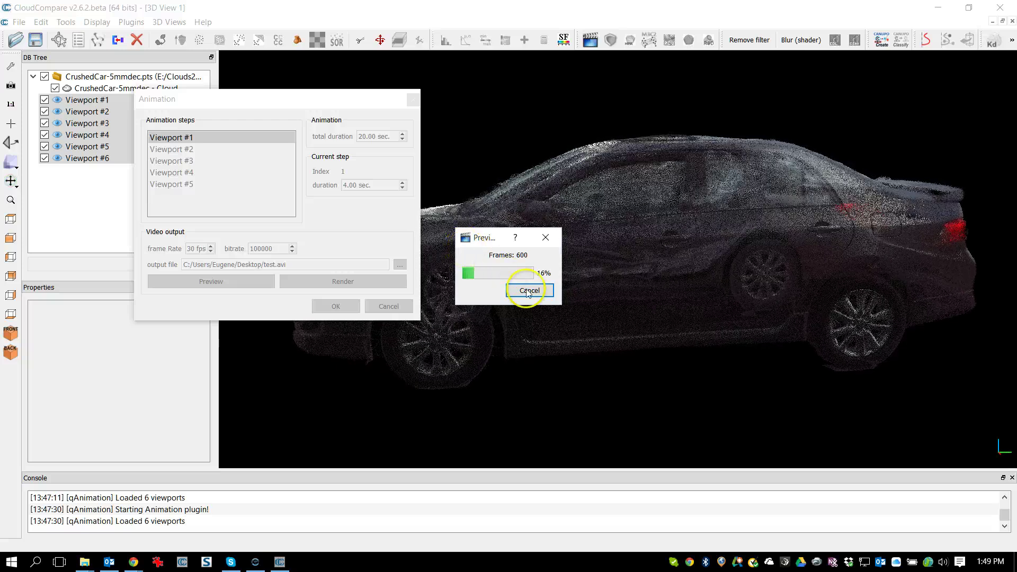
click(529, 291)
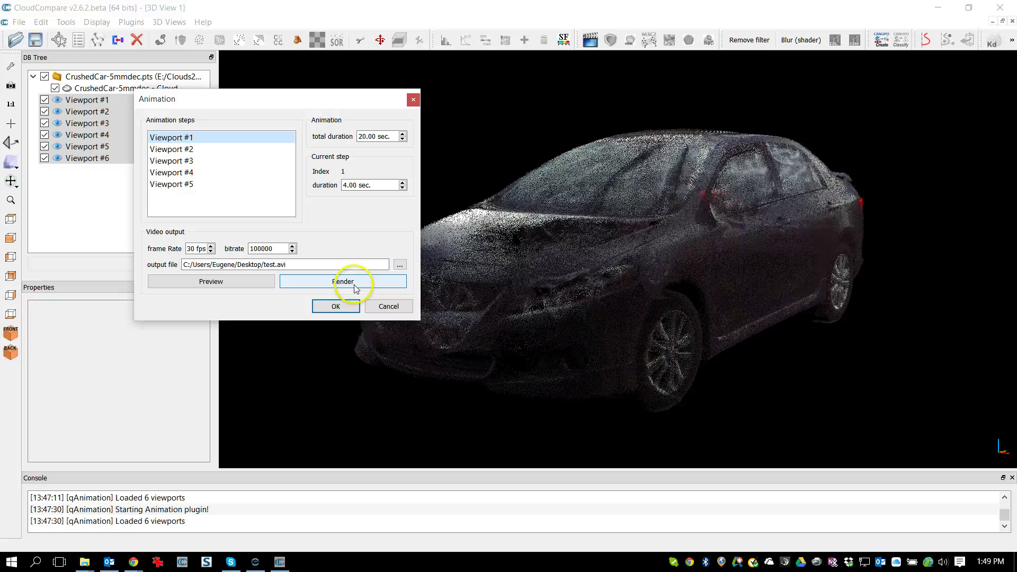
Render the animation to test.avi on the desktop and dismiss the completion notice
click(353, 283)
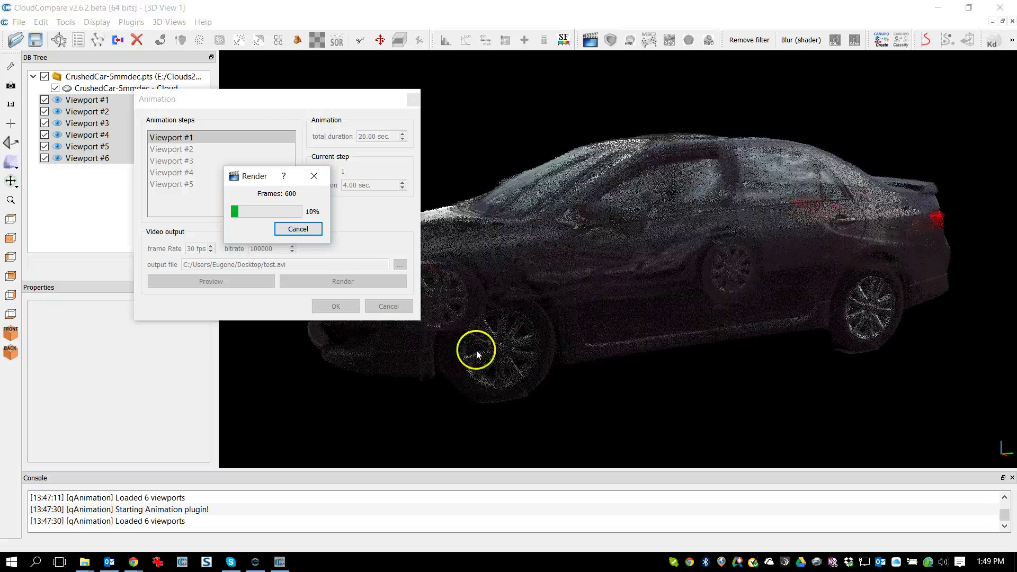
mouse_move(255, 565)
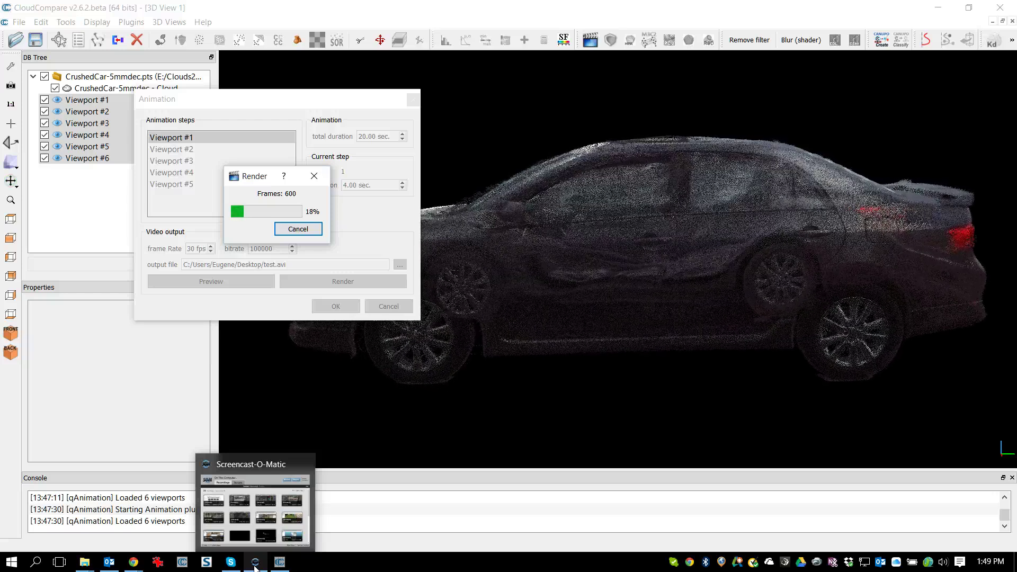
click(284, 540)
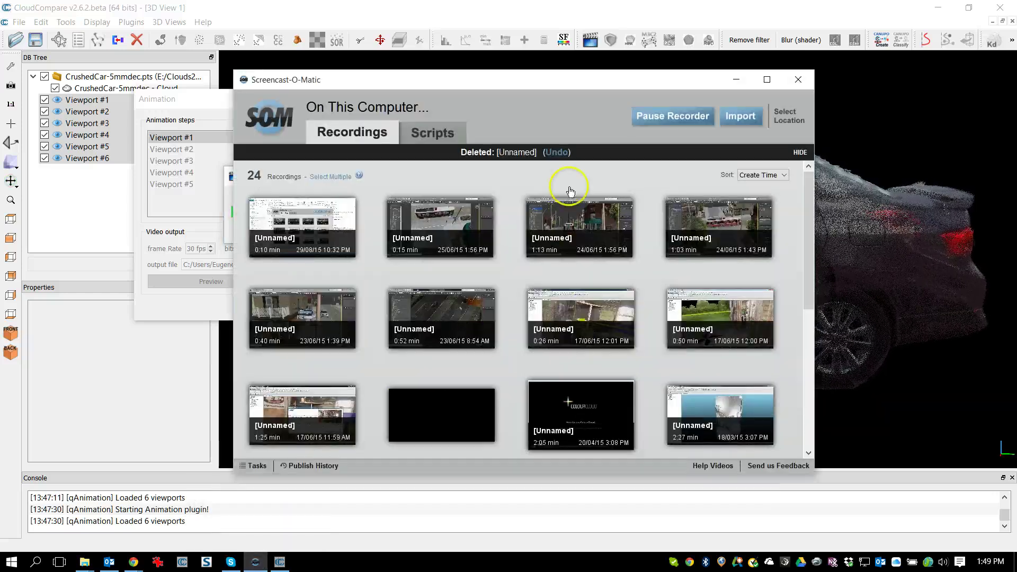
click(673, 116)
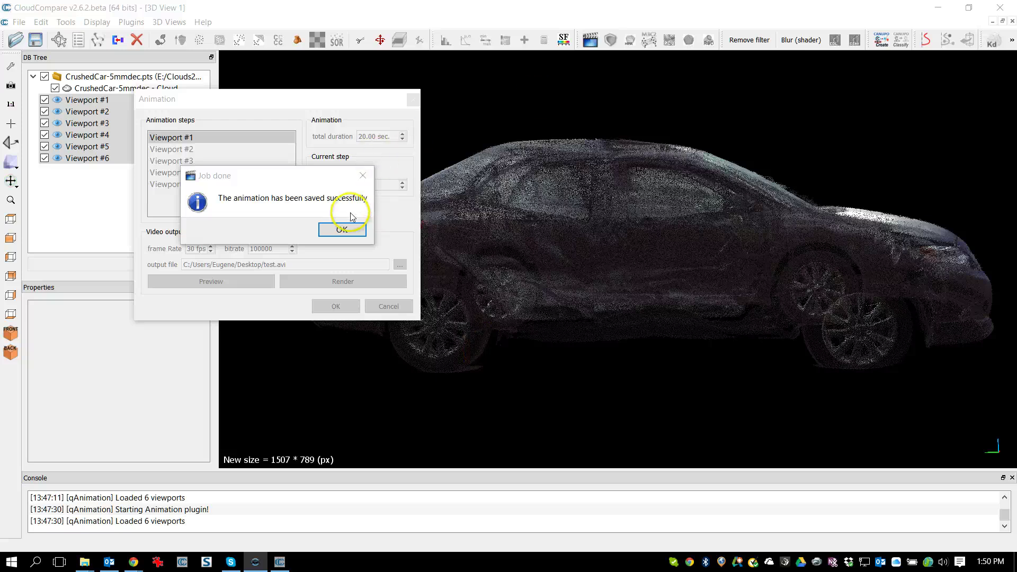
click(342, 229)
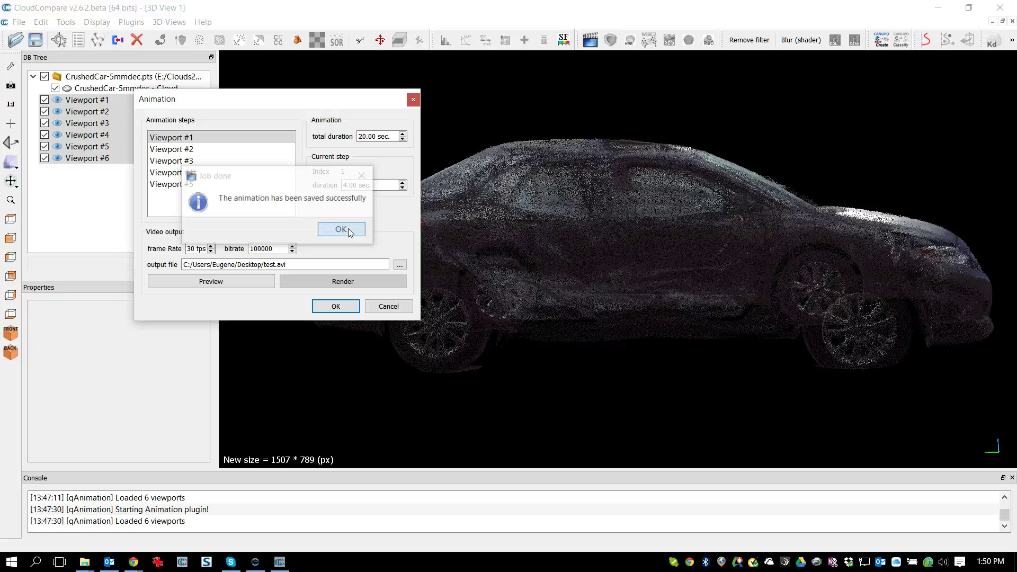
click(347, 230)
Switch to File Explorer and play the rendered animation video in Films & TV
click(85, 562)
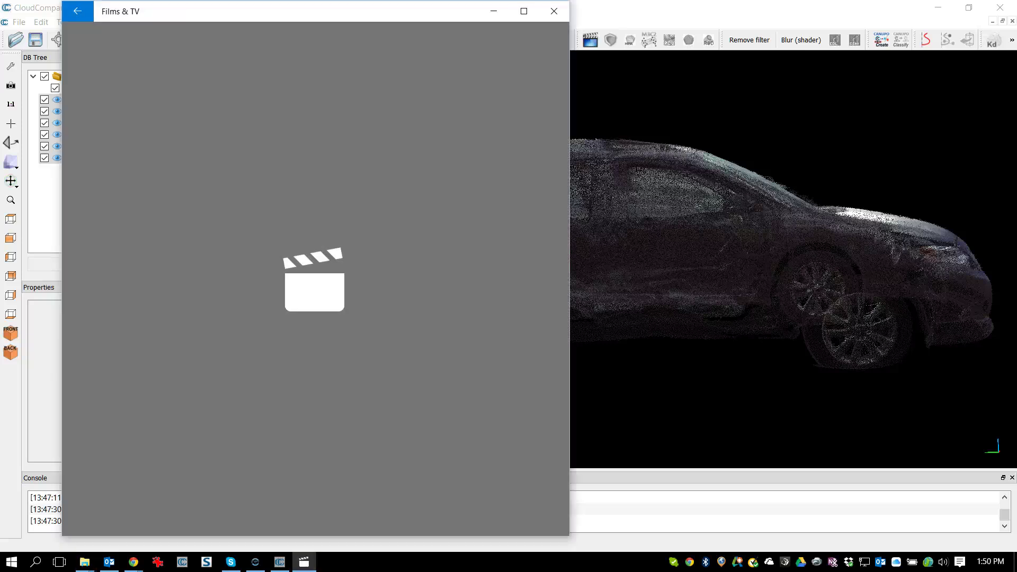
click(744, 247)
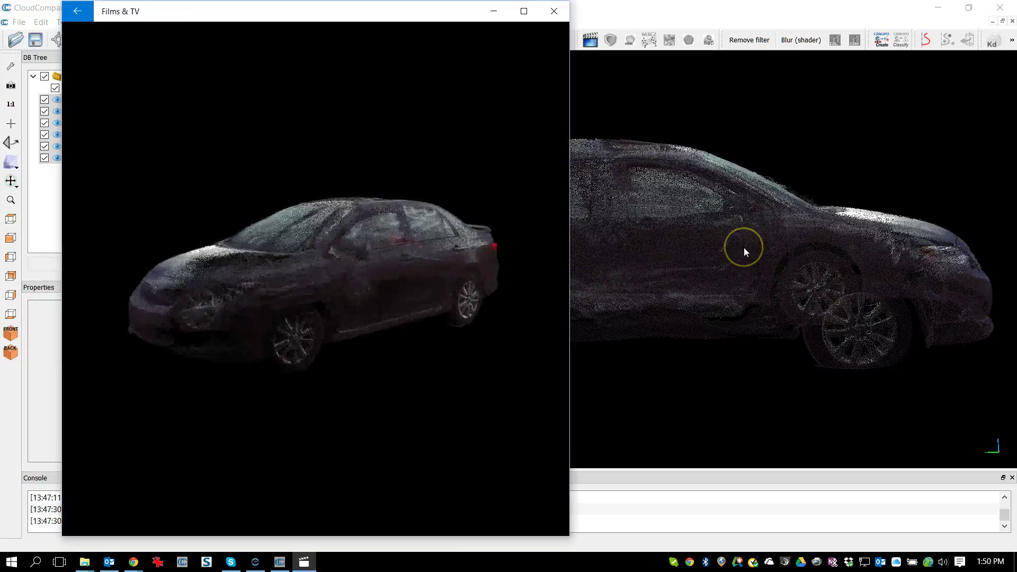